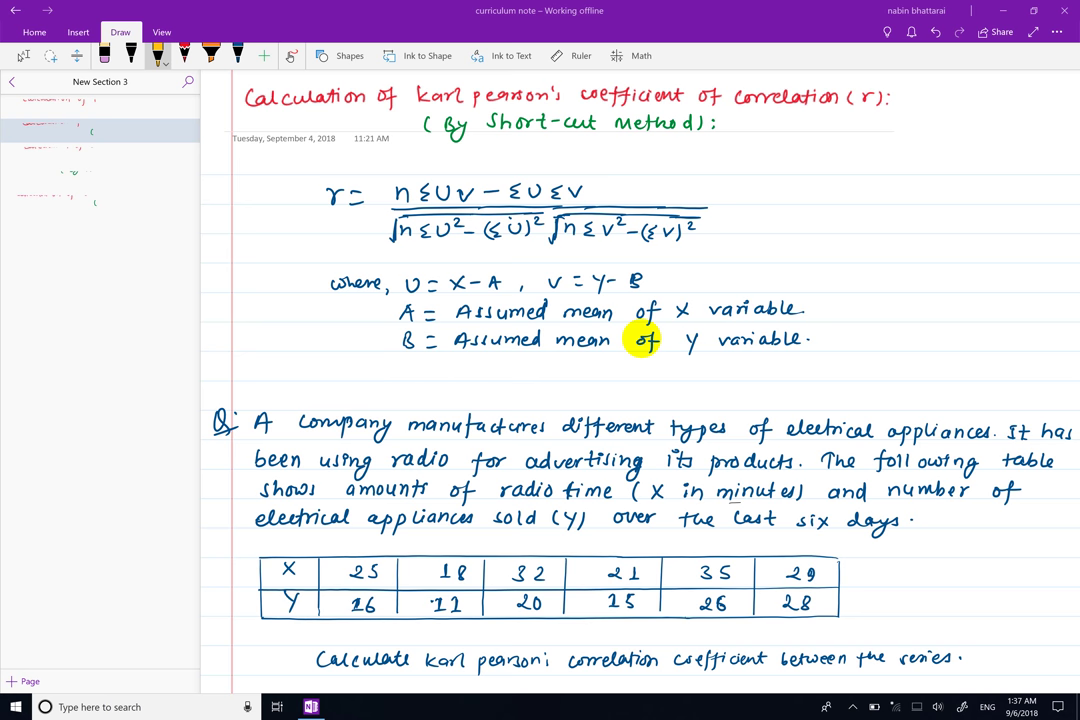
# - Highlight 'Calculation', 'Karl Pearson's coefficient of correlation', 'Short-cut Method', the r and the formula's denominator
pyautogui.moveTo(415, 104); pyautogui.dragTo(840, 104)
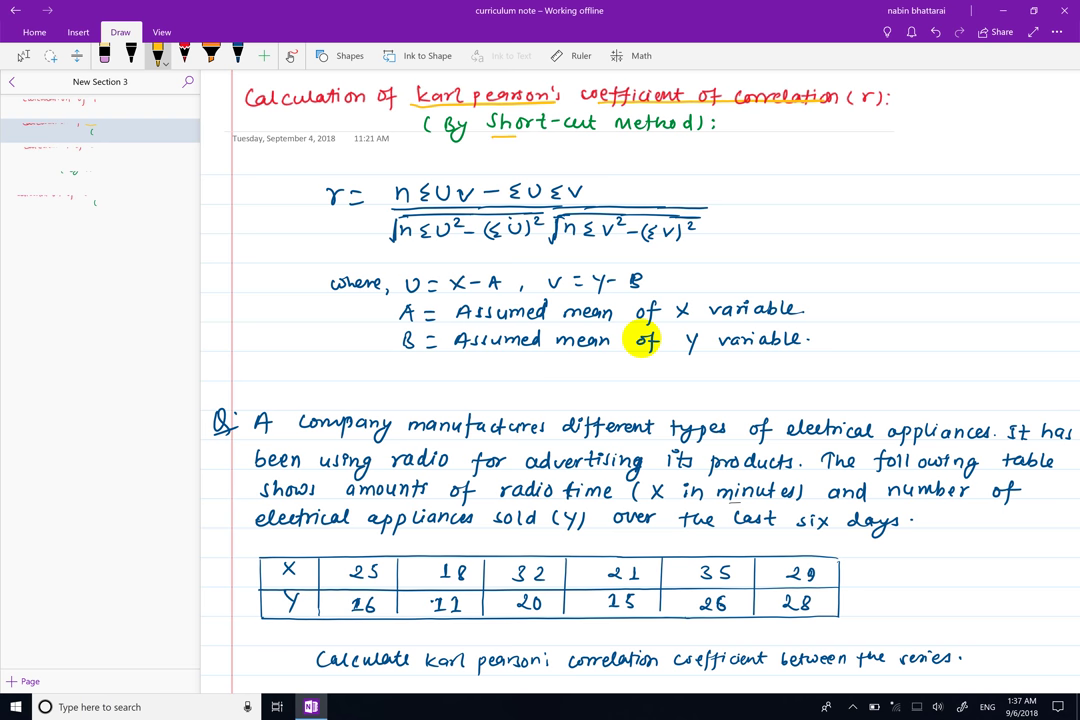
pyautogui.moveTo(487, 131); pyautogui.dragTo(690, 131)
pyautogui.moveTo(245, 113); pyautogui.dragTo(350, 113)
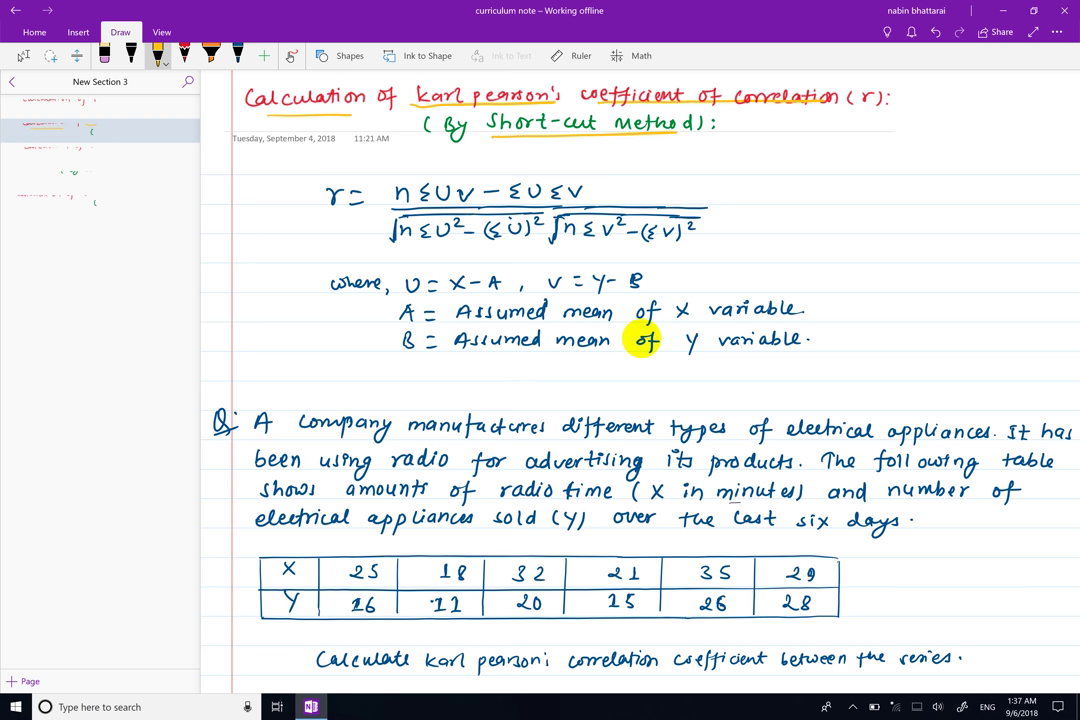
pyautogui.moveTo(325, 220); pyautogui.dragTo(344, 218)
pyautogui.moveTo(390, 249); pyautogui.dragTo(650, 251)
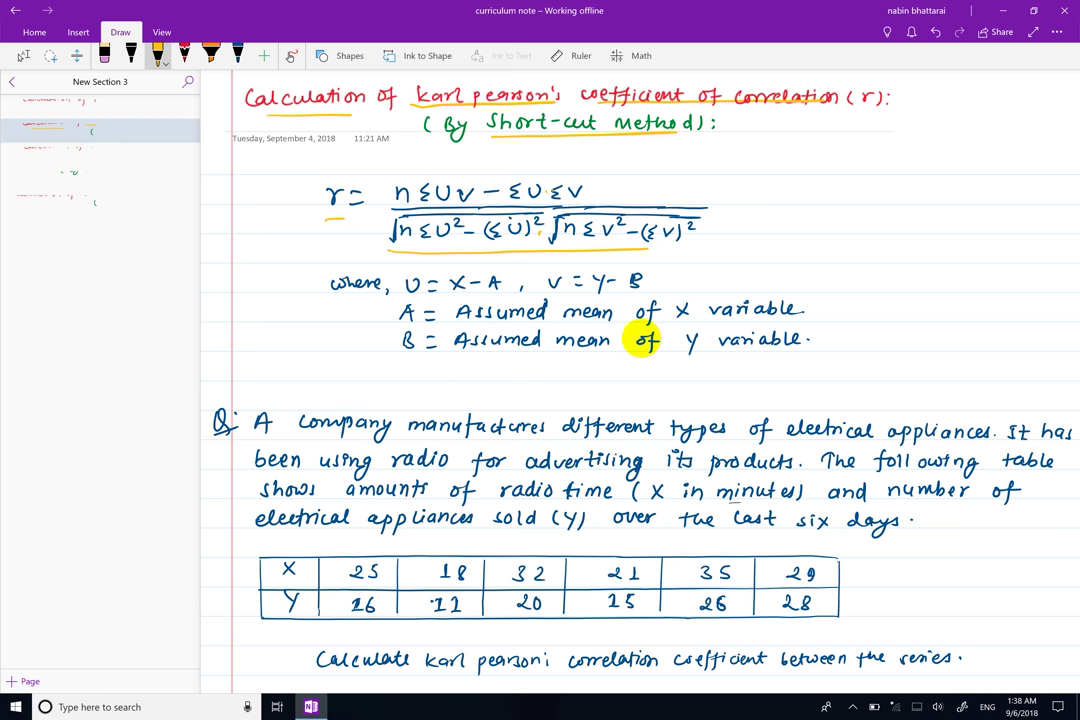
# - Underline U, V, B, A and the 'Assumed mean' wording in yellow highlighter
pyautogui.moveTo(399, 291); pyautogui.dragTo(425, 294)
pyautogui.moveTo(538, 293); pyautogui.dragTo(572, 295)
pyautogui.moveTo(617, 292); pyautogui.dragTo(637, 294)
pyautogui.moveTo(396, 326); pyautogui.dragTo(415, 317)
pyautogui.moveTo(499, 321); pyautogui.dragTo(556, 318)
pyautogui.moveTo(403, 357); pyautogui.dragTo(575, 353)
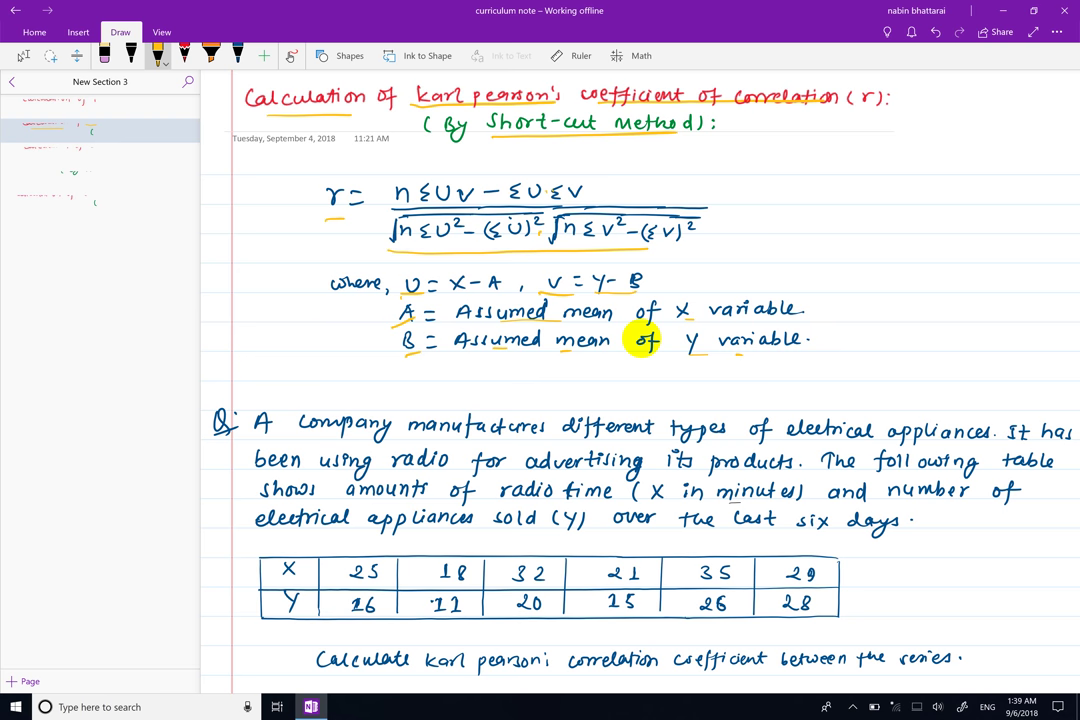
# - Enclose the formula block in yellow curly braces on both sides
pyautogui.moveTo(305, 182); pyautogui.dragTo(307, 340)
pyautogui.moveTo(833, 183); pyautogui.dragTo(820, 328)
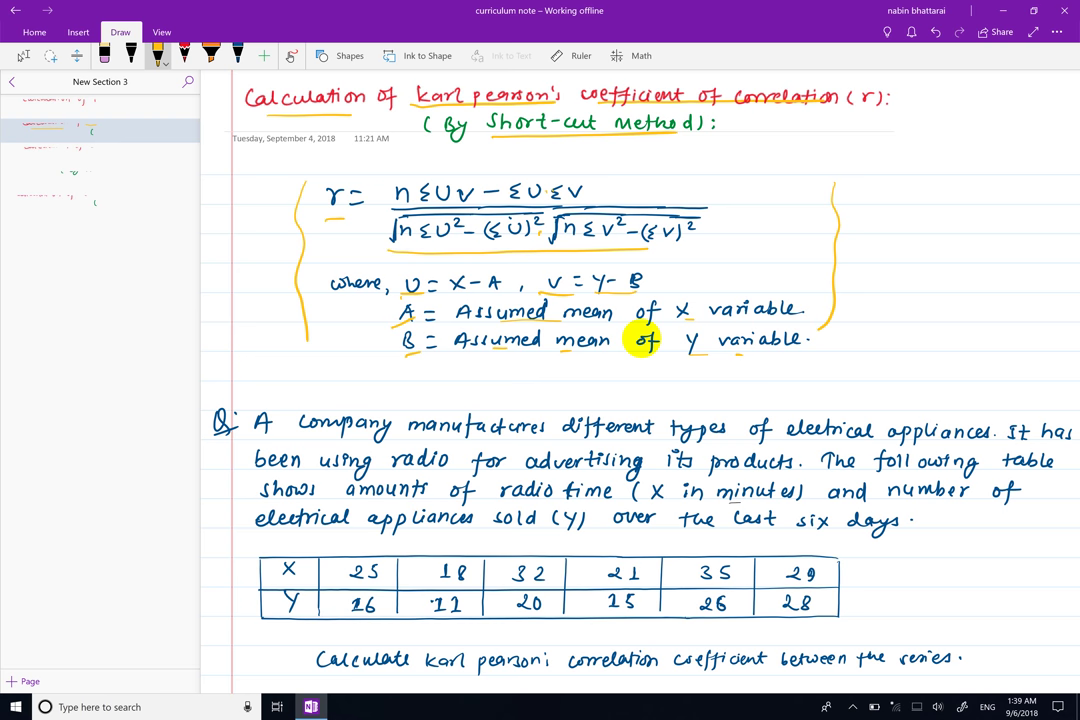
pyautogui.click(131, 55)
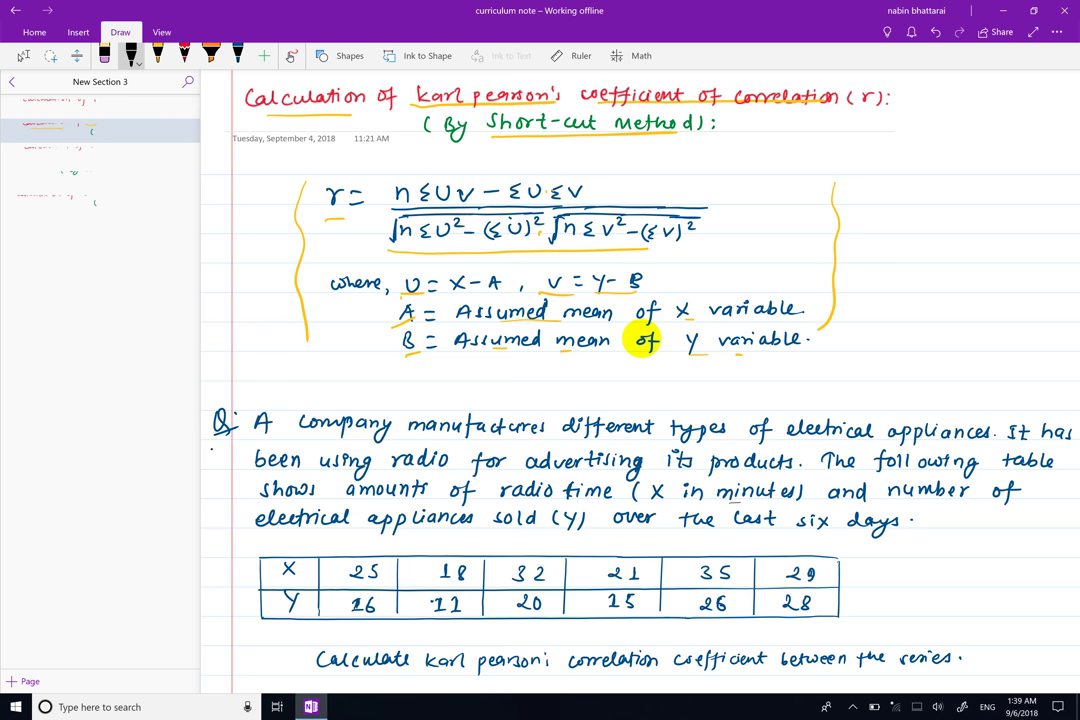
# - Tick the Q: marker and mark the table's X and Y rows in black ink
pyautogui.moveTo(211, 451); pyautogui.dragTo(253, 419)
pyautogui.scroll(-5, 641, 340)
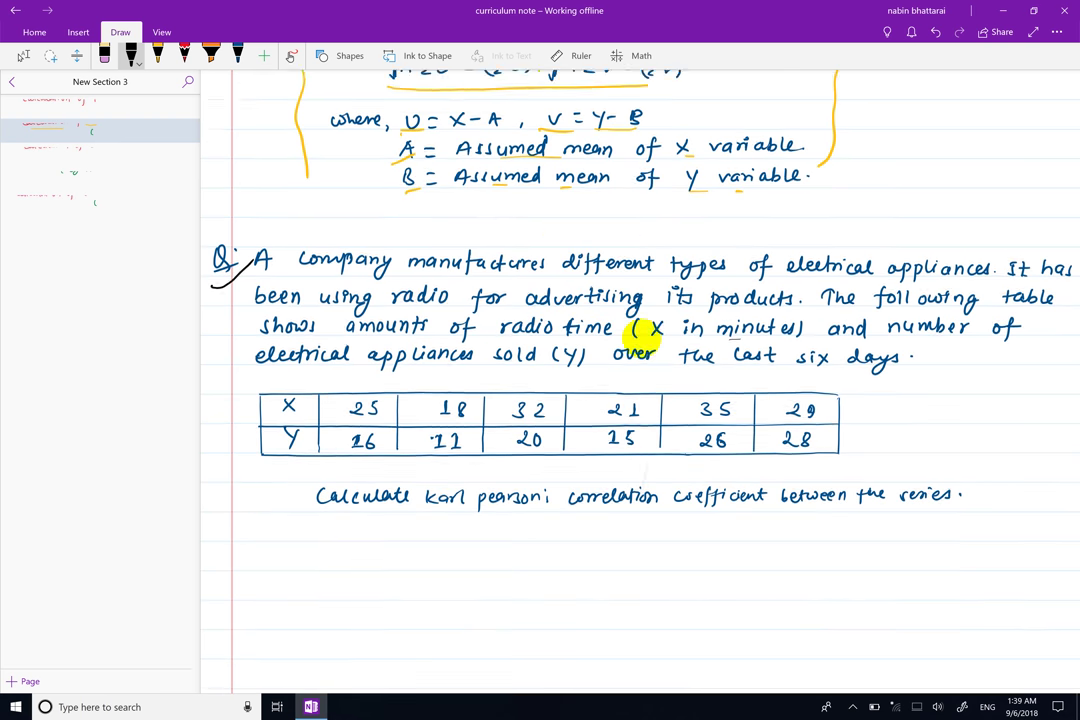
pyautogui.press('Escape')
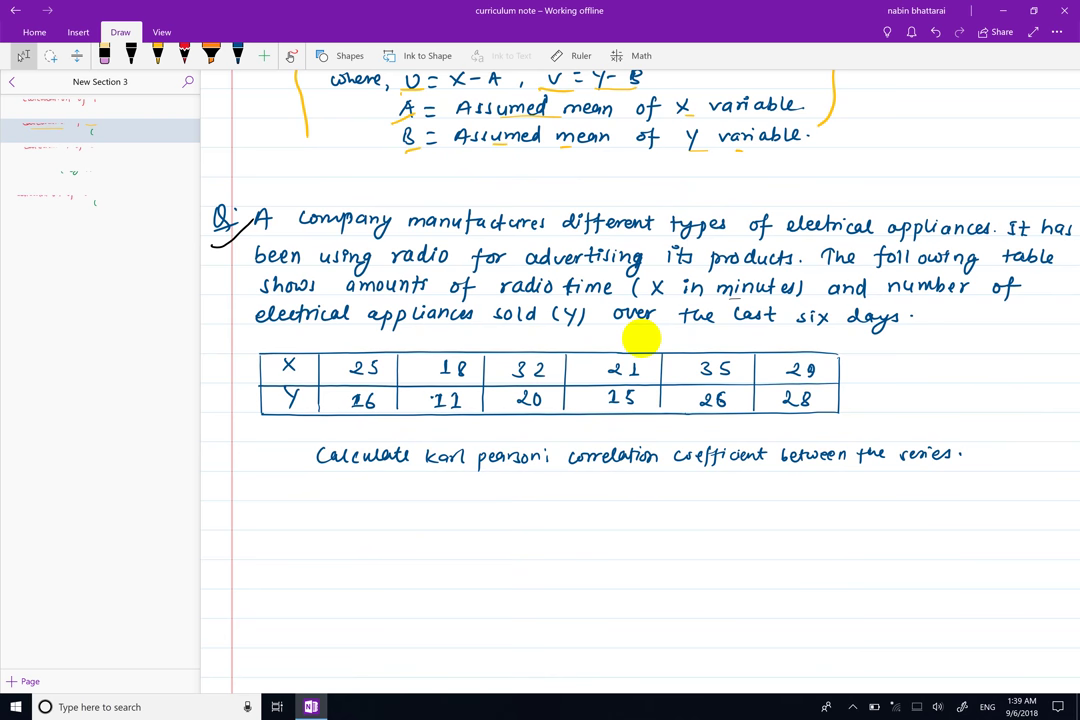
pyautogui.moveTo(269, 363)
pyautogui.mouseDown()
pyautogui.moveTo(251, 378)
pyautogui.moveTo(245, 410)
pyautogui.mouseUp()
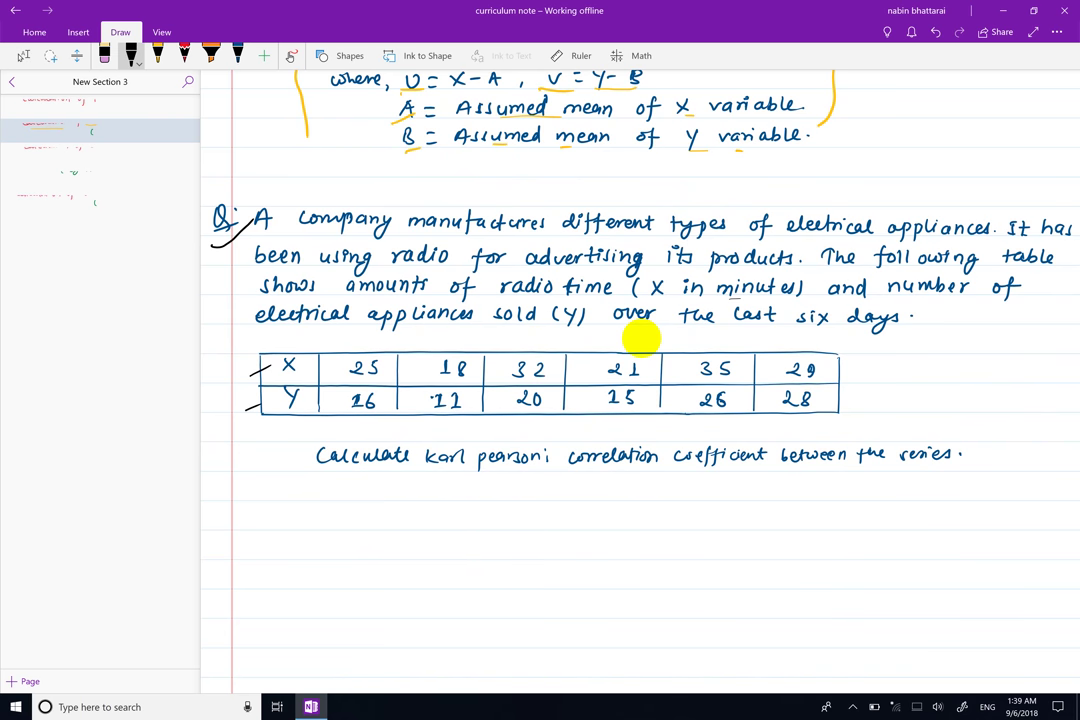
# - Underline 'Karl Pearson's coefficient of correlation', 'amounts of radio time', 'electrical appliances sold', and write 'Solution'
pyautogui.moveTo(437, 470); pyautogui.dragTo(735, 462)
pyautogui.moveTo(832, 466); pyautogui.dragTo(899, 465)
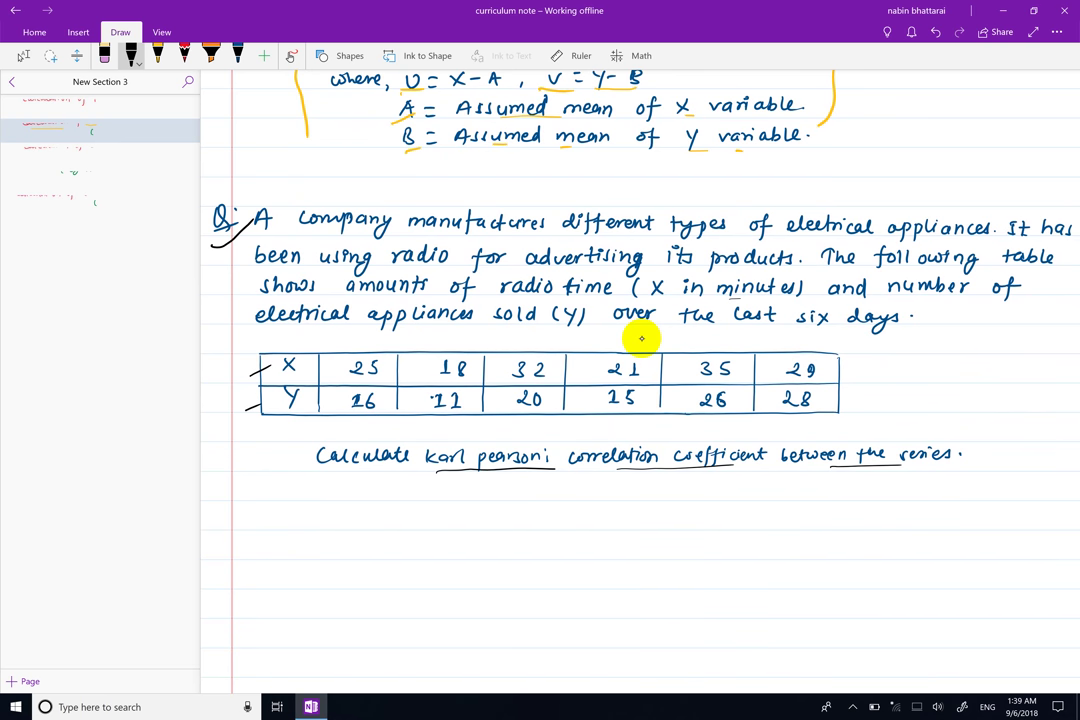
pyautogui.moveTo(347, 296); pyautogui.dragTo(612, 297)
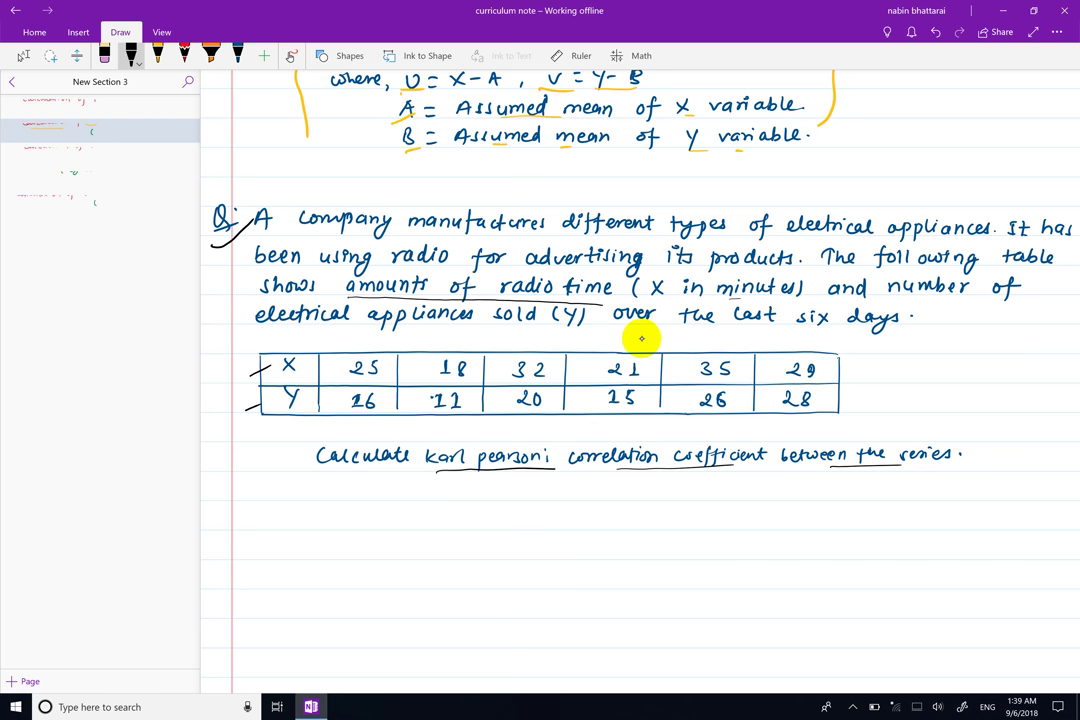
pyautogui.moveTo(256, 325); pyautogui.dragTo(530, 324)
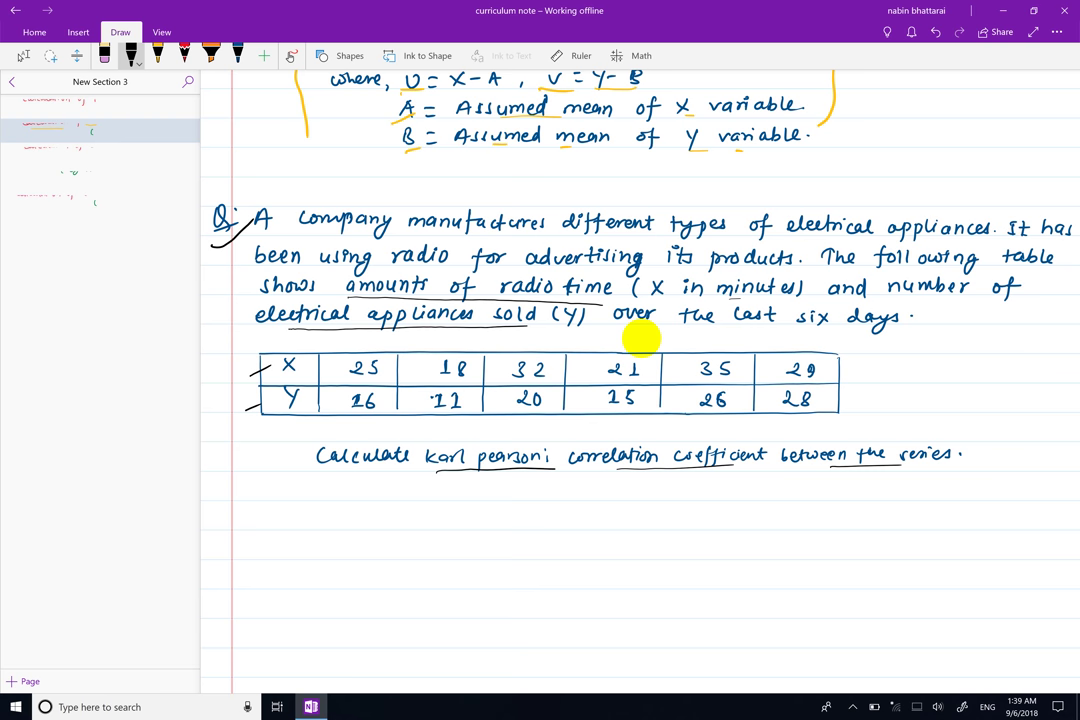
pyautogui.moveTo(321, 485)
pyautogui.mouseDown()
pyautogui.moveTo(317, 500)
pyautogui.moveTo(333, 491)
pyautogui.moveTo(345, 500)
pyautogui.mouseUp()
pyautogui.moveTo(350, 489)
pyautogui.mouseDown()
pyautogui.moveTo(461, 512)
pyautogui.moveTo(458, 526)
pyautogui.mouseUp()
# - Add a colon after Solution and write 'Table for calculation of r' below it
pyautogui.click(410, 486)
pyautogui.click(410, 494)
pyautogui.moveTo(474, 518); pyautogui.dragTo(526, 534)
pyautogui.moveTo(521, 521); pyautogui.dragTo(543, 519)
pyautogui.moveTo(551, 527); pyautogui.dragTo(598, 526)
pyautogui.moveTo(604, 512)
pyautogui.mouseDown()
pyautogui.moveTo(607, 526)
pyautogui.moveTo(640, 526)
pyautogui.mouseUp()
pyautogui.moveTo(645, 510)
pyautogui.mouseDown()
pyautogui.moveTo(646, 526)
pyautogui.moveTo(664, 526)
pyautogui.mouseUp()
pyautogui.moveTo(670, 518); pyautogui.dragTo(712, 524)
pyautogui.moveTo(729, 510)
pyautogui.mouseDown()
pyautogui.moveTo(726, 531)
pyautogui.moveTo(763, 512)
pyautogui.mouseUp()
# - Write column headings X, Y, U = X − A, V = Y − B, U², V², UV
pyautogui.scroll(-3, 641, 339)
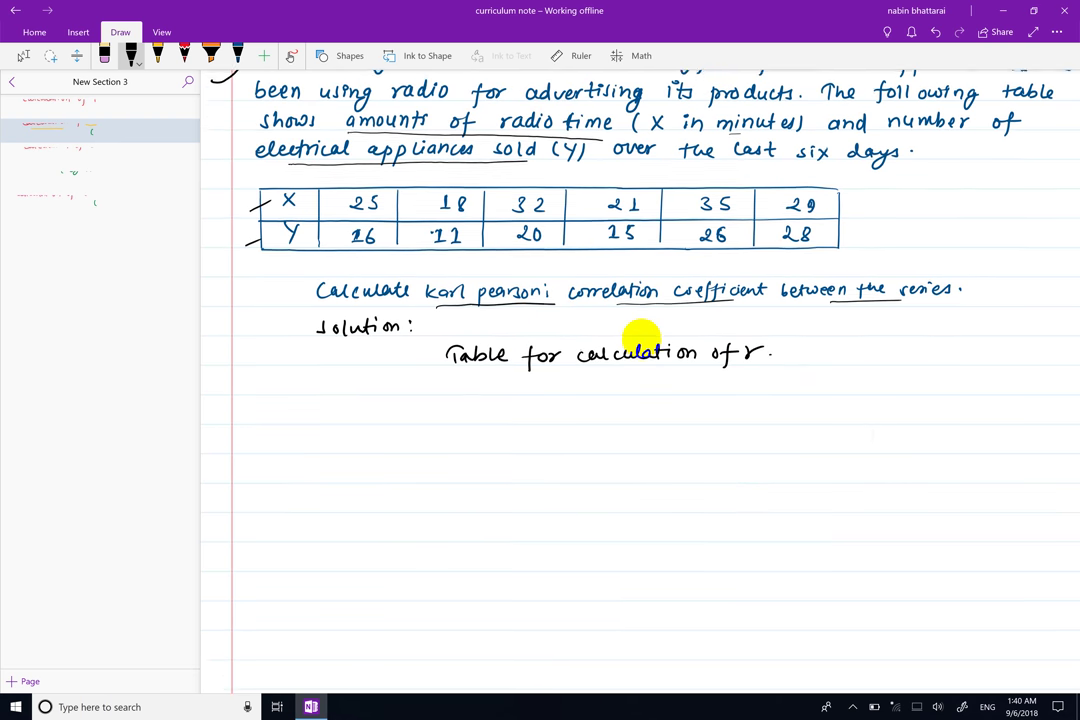
pyautogui.scroll(-1, 641, 339)
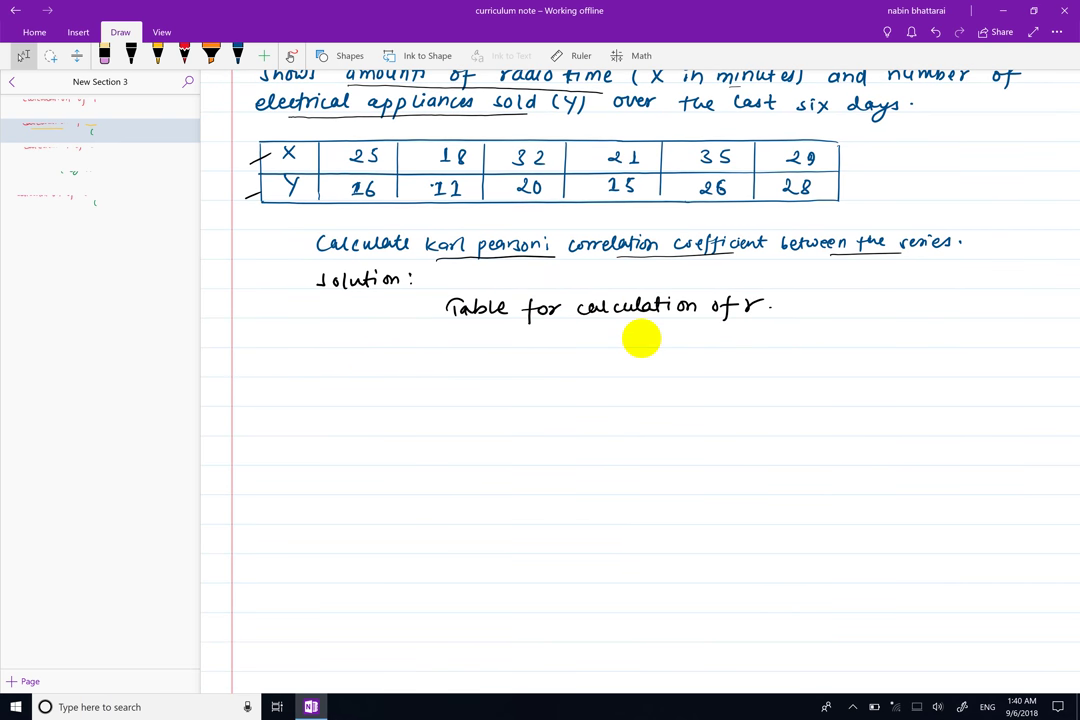
pyautogui.moveTo(274, 356); pyautogui.dragTo(261, 375)
pyautogui.moveTo(260, 358)
pyautogui.mouseDown()
pyautogui.moveTo(275, 374)
pyautogui.moveTo(336, 373)
pyautogui.mouseUp()
pyautogui.moveTo(340, 360); pyautogui.dragTo(334, 382)
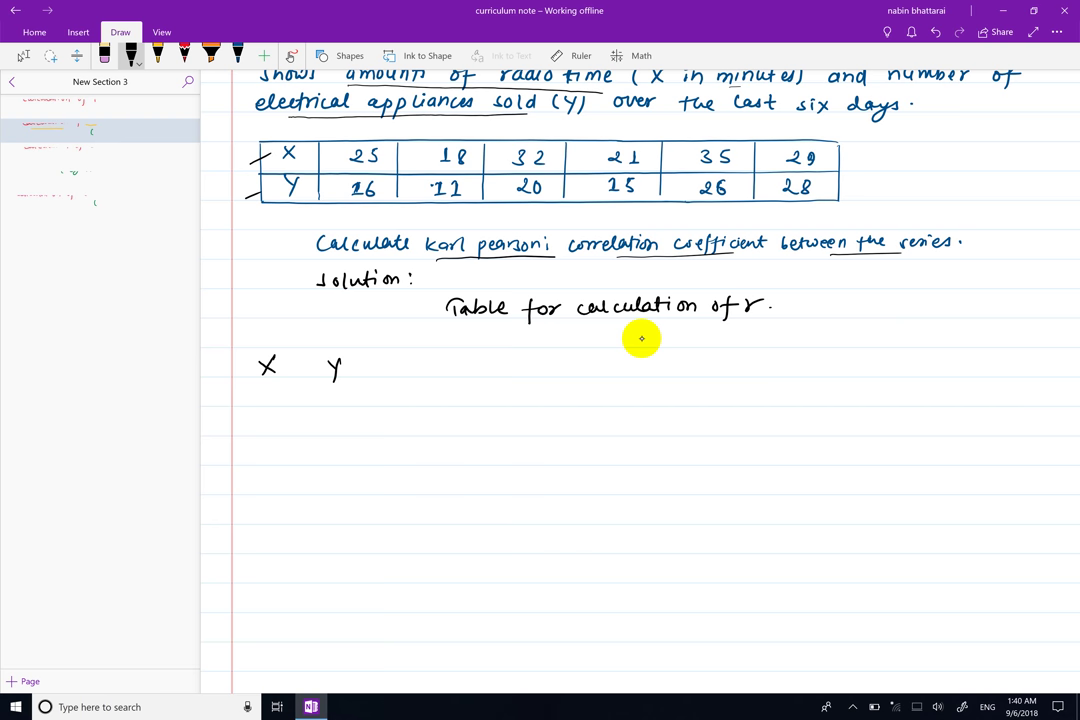
pyautogui.moveTo(391, 361); pyautogui.dragTo(420, 371)
pyautogui.moveTo(432, 371)
pyautogui.mouseDown()
pyautogui.moveTo(444, 357)
pyautogui.moveTo(445, 371)
pyautogui.moveTo(476, 374)
pyautogui.moveTo(549, 364)
pyautogui.mouseUp()
pyautogui.moveTo(544, 369); pyautogui.dragTo(566, 370)
pyautogui.moveTo(572, 362)
pyautogui.mouseDown()
pyautogui.moveTo(565, 376)
pyautogui.moveTo(592, 372)
pyautogui.mouseUp()
pyautogui.moveTo(593, 361)
pyautogui.mouseDown()
pyautogui.moveTo(593, 372)
pyautogui.moveTo(540, 366)
pyautogui.mouseUp()
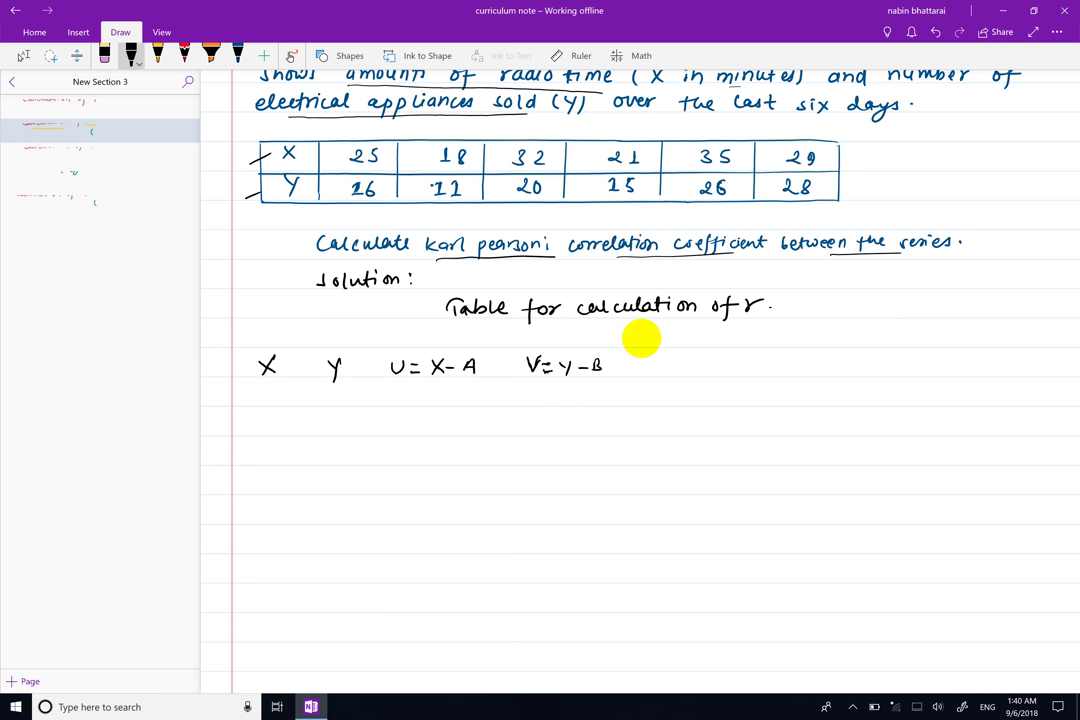
pyautogui.moveTo(654, 361); pyautogui.dragTo(683, 358)
pyautogui.moveTo(749, 360); pyautogui.dragTo(779, 358)
pyautogui.moveTo(857, 355); pyautogui.dragTo(894, 353)
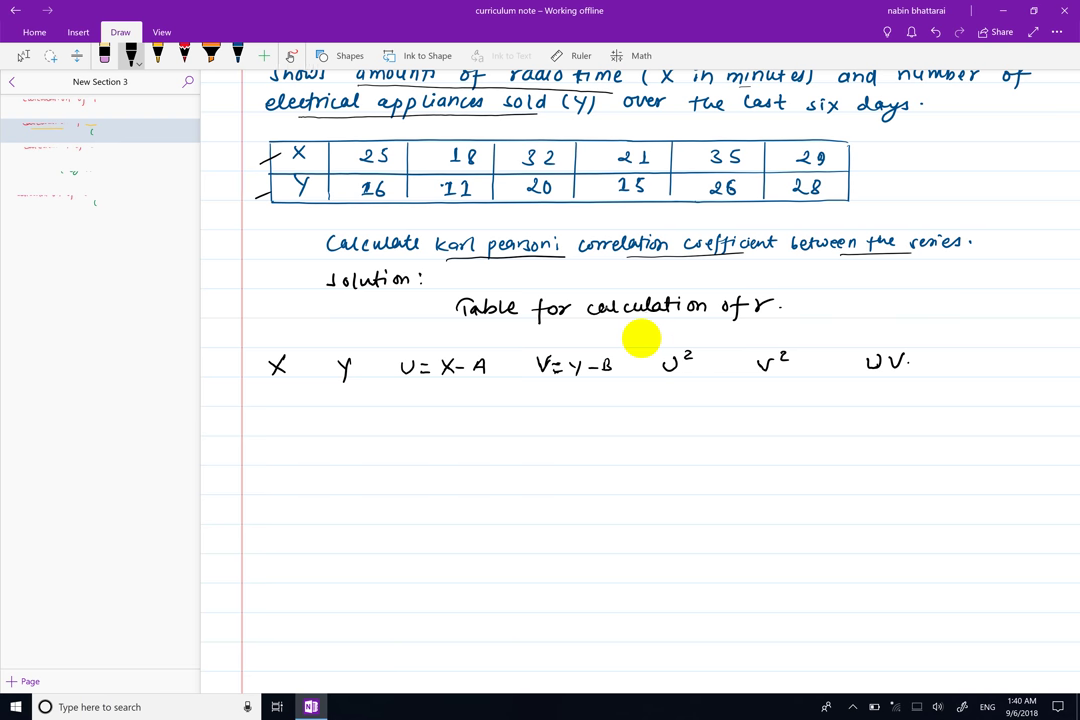
# - Enter 25, 18 and 21 in the X column
pyautogui.moveTo(252, 396)
pyautogui.mouseDown()
pyautogui.moveTo(276, 401)
pyautogui.moveTo(268, 405)
pyautogui.mouseUp()
pyautogui.moveTo(272, 392)
pyautogui.mouseDown()
pyautogui.moveTo(256, 432)
pyautogui.moveTo(270, 434)
pyautogui.moveTo(253, 462)
pyautogui.moveTo(270, 459)
pyautogui.moveTo(256, 492)
pyautogui.mouseUp()
pyautogui.moveTo(265, 480)
pyautogui.mouseDown()
pyautogui.moveTo(266, 490)
pyautogui.moveTo(240, 468)
pyautogui.mouseUp()
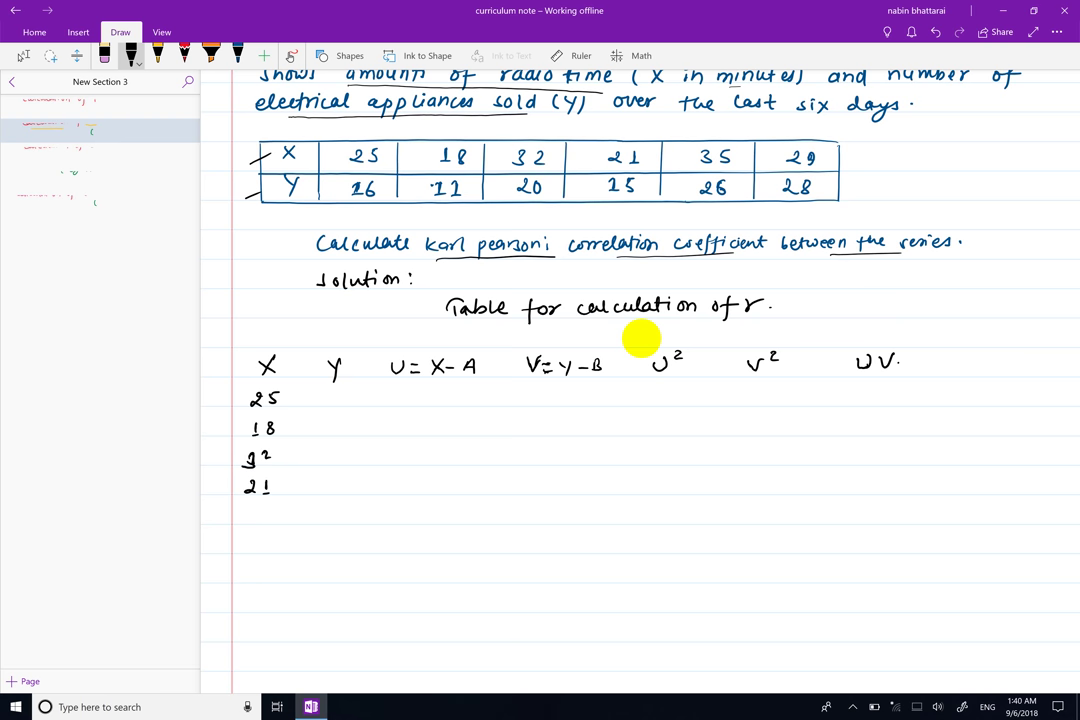
# - Erase the misplaced 32 in the X column and rewrite it between 18 and 21
pyautogui.click(104, 55)
pyautogui.click(248, 460)
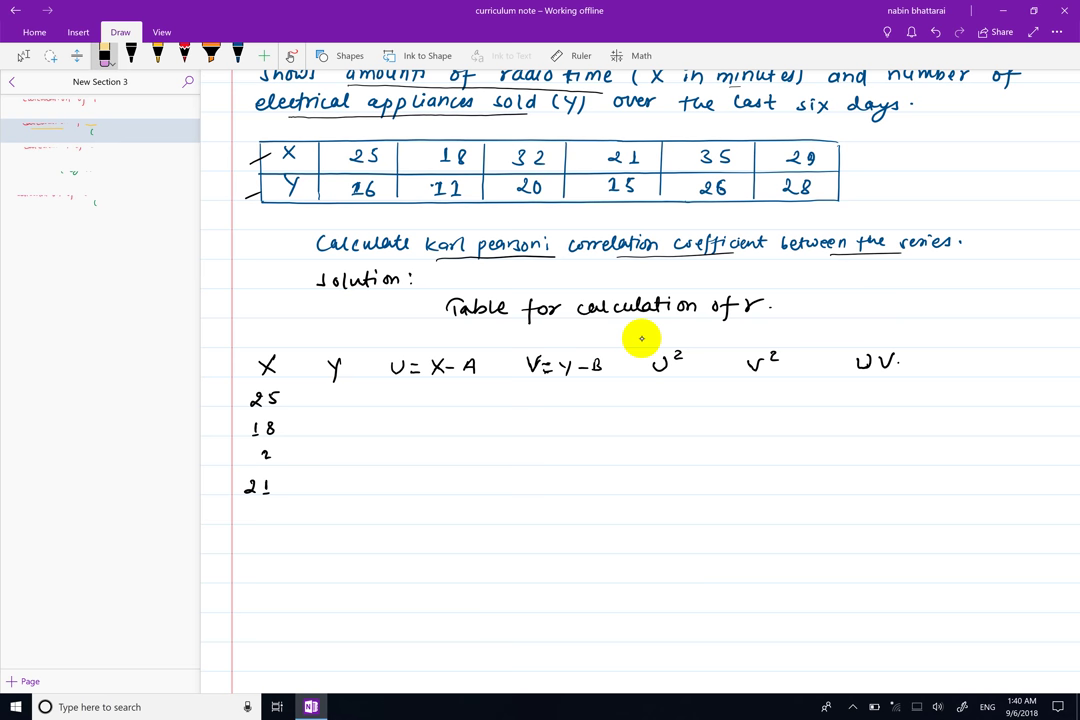
pyautogui.click(266, 454)
pyautogui.click(131, 55)
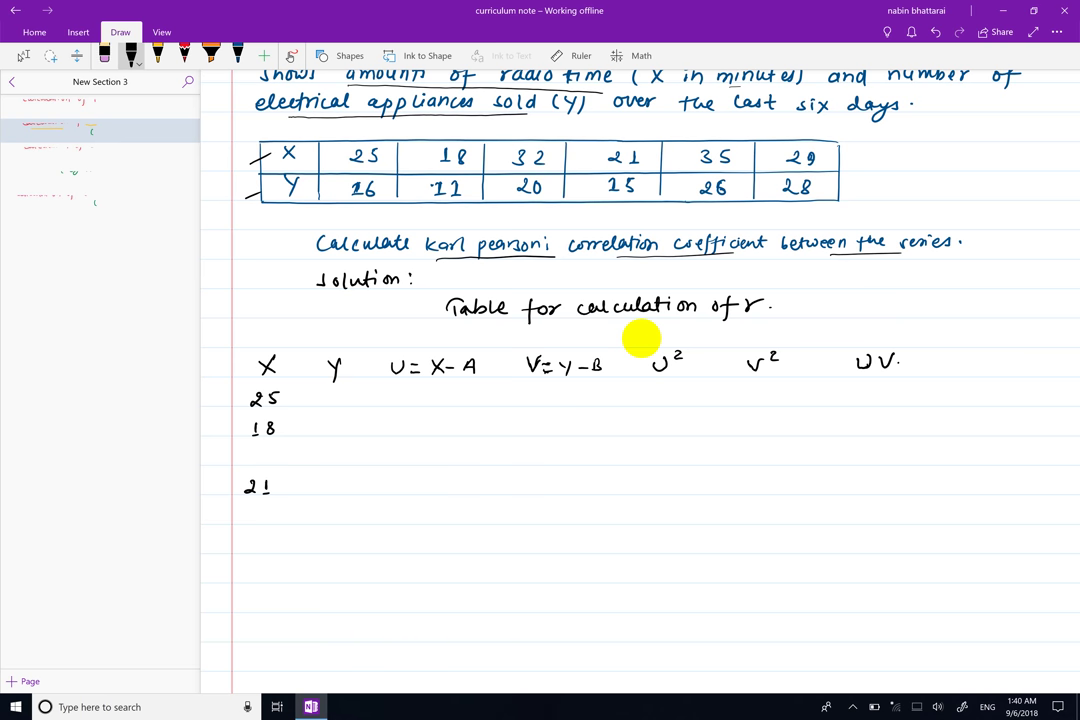
pyautogui.moveTo(250, 449)
pyautogui.mouseDown()
pyautogui.moveTo(251, 462)
pyautogui.moveTo(278, 462)
pyautogui.mouseUp()
# - Add 35 and 29 to the X column and begin the Y column with 16
pyautogui.moveTo(250, 509)
pyautogui.mouseDown()
pyautogui.moveTo(265, 521)
pyautogui.moveTo(260, 549)
pyautogui.mouseUp()
pyautogui.moveTo(270, 539); pyautogui.dragTo(265, 553)
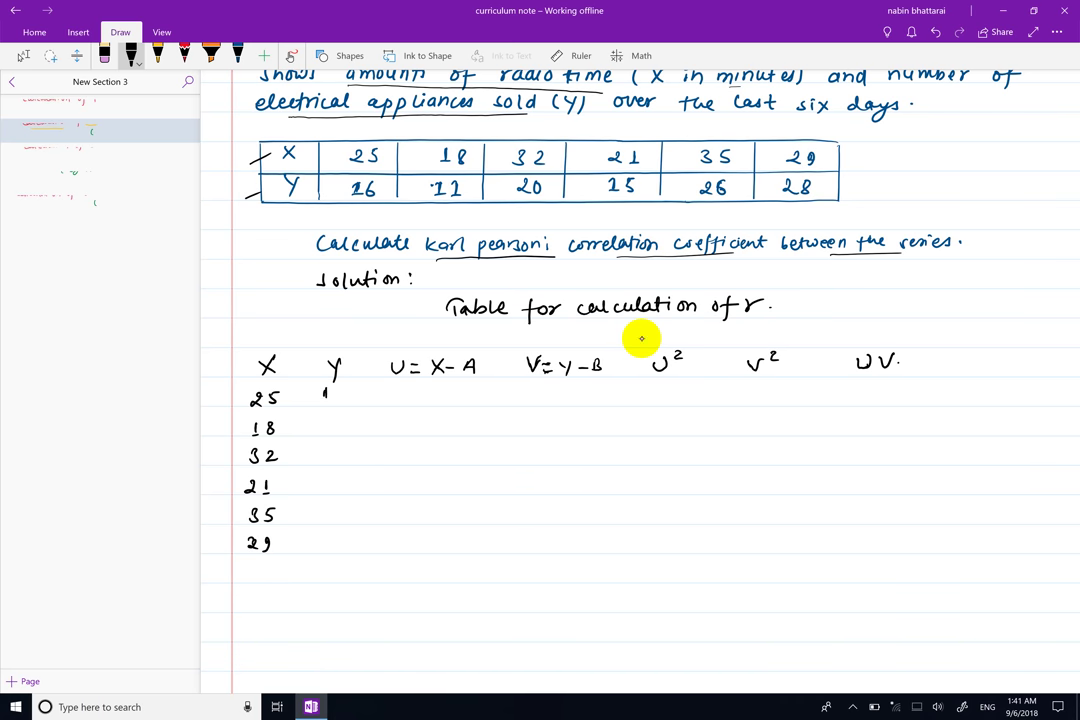
pyautogui.moveTo(322, 391); pyautogui.dragTo(325, 403)
pyautogui.moveTo(339, 391)
pyautogui.mouseDown()
pyautogui.moveTo(324, 491)
pyautogui.moveTo(337, 491)
pyautogui.moveTo(333, 545)
pyautogui.mouseUp()
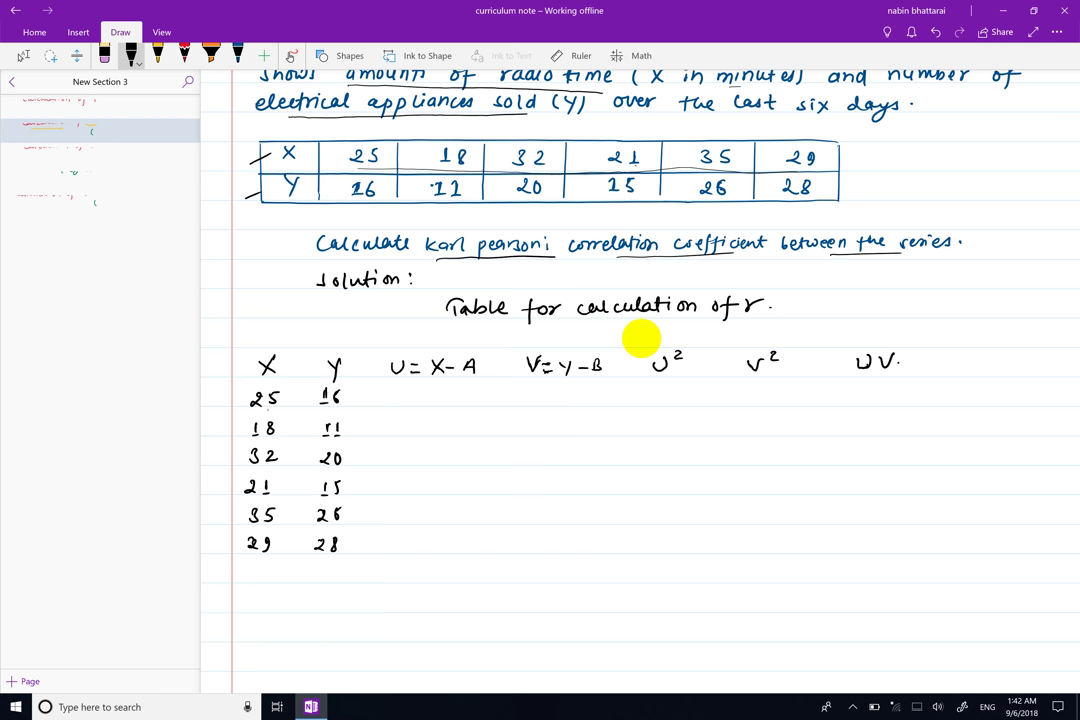
# - Mark 25 in the X column, note A(25) beside the U heading, and enter 0 as first U
pyautogui.moveTo(258, 408); pyautogui.dragTo(280, 410)
pyautogui.moveTo(270, 413); pyautogui.dragTo(262, 414)
pyautogui.moveTo(262, 471)
pyautogui.mouseDown()
pyautogui.moveTo(252, 472)
pyautogui.moveTo(288, 400)
pyautogui.mouseUp()
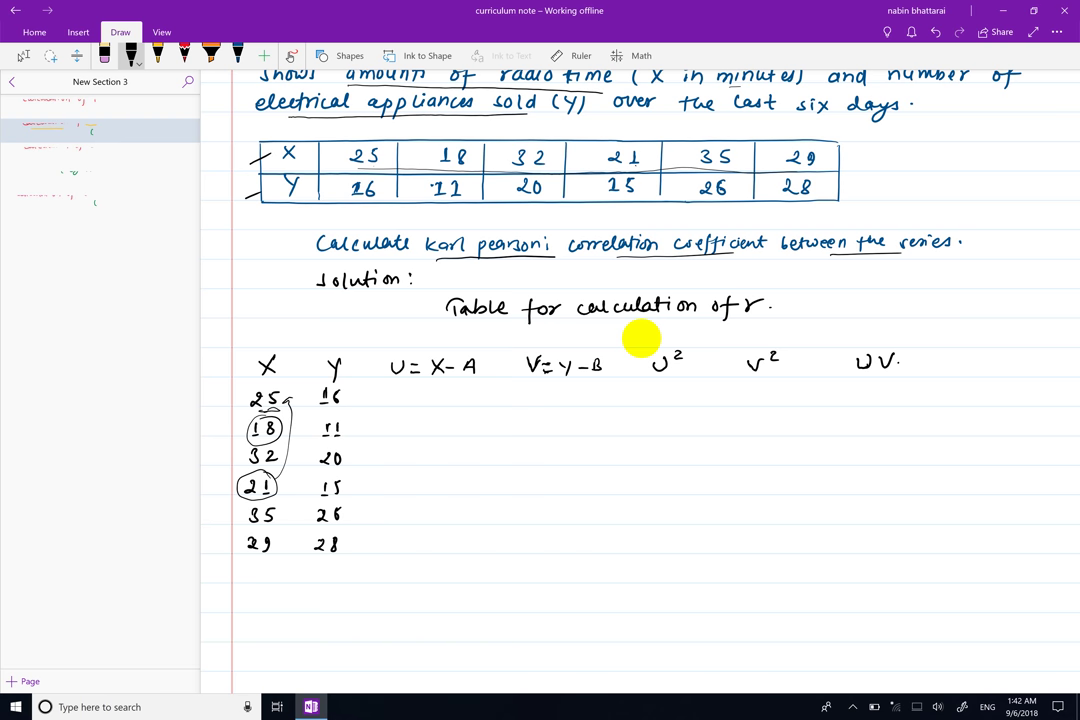
pyautogui.moveTo(488, 362)
pyautogui.mouseDown()
pyautogui.moveTo(483, 370)
pyautogui.moveTo(499, 372)
pyautogui.mouseUp()
pyautogui.moveTo(419, 389); pyautogui.dragTo(418, 391)
# - Enter U values −7, −4, 10 and 4 in the U column
pyautogui.moveTo(423, 419); pyautogui.dragTo(419, 467)
pyautogui.moveTo(400, 487); pyautogui.dragTo(423, 496)
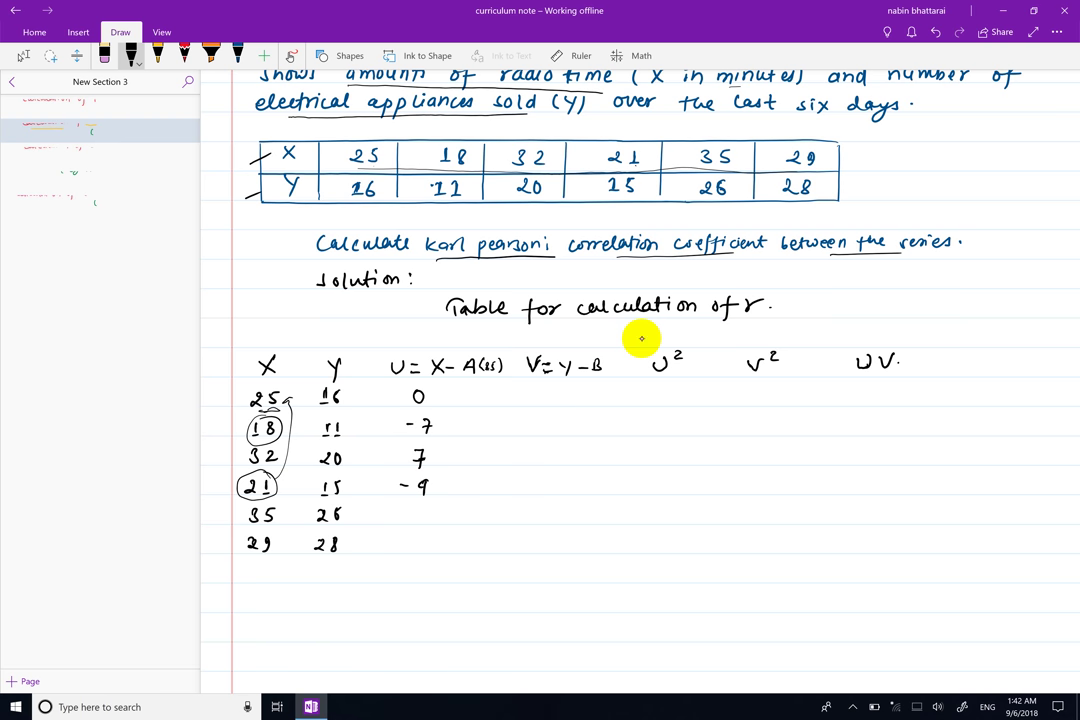
pyautogui.moveTo(405, 510)
pyautogui.mouseDown()
pyautogui.moveTo(413, 520)
pyautogui.moveTo(422, 507)
pyautogui.mouseUp()
pyautogui.moveTo(417, 538); pyautogui.dragTo(413, 551)
# - Circle 20 as the assumed Y value and tick 15 and 16 in the Y column
pyautogui.moveTo(319, 450)
pyautogui.mouseDown()
pyautogui.moveTo(350, 448)
pyautogui.moveTo(321, 452)
pyautogui.mouseUp()
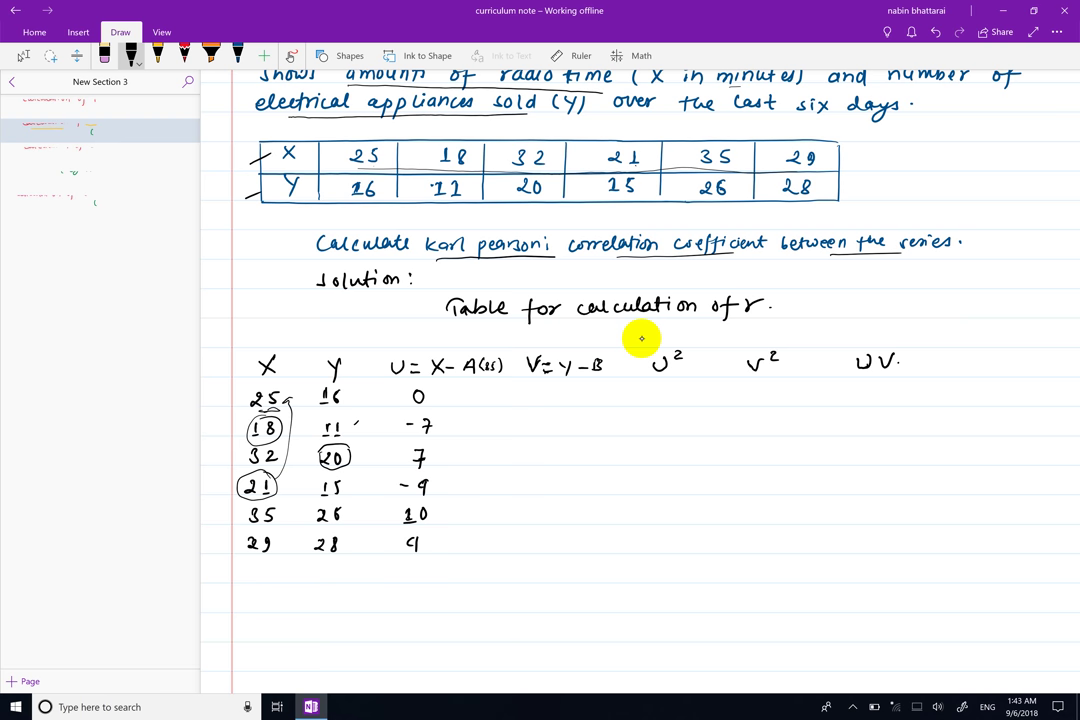
pyautogui.moveTo(348, 485); pyautogui.dragTo(357, 476)
pyautogui.moveTo(350, 397); pyautogui.dragTo(361, 389)
# - Write B(20) in the V heading and enter V values −4, −9, −5 and 6
pyautogui.moveTo(609, 360)
pyautogui.mouseDown()
pyautogui.moveTo(607, 372)
pyautogui.moveTo(621, 364)
pyautogui.mouseUp()
pyautogui.moveTo(628, 360); pyautogui.dragTo(630, 372)
pyautogui.moveTo(548, 397); pyautogui.dragTo(557, 397)
pyautogui.moveTo(569, 391); pyautogui.dragTo(574, 405)
pyautogui.moveTo(548, 427)
pyautogui.mouseDown()
pyautogui.moveTo(568, 433)
pyautogui.moveTo(558, 481)
pyautogui.mouseUp()
pyautogui.moveTo(572, 477); pyautogui.dragTo(573, 485)
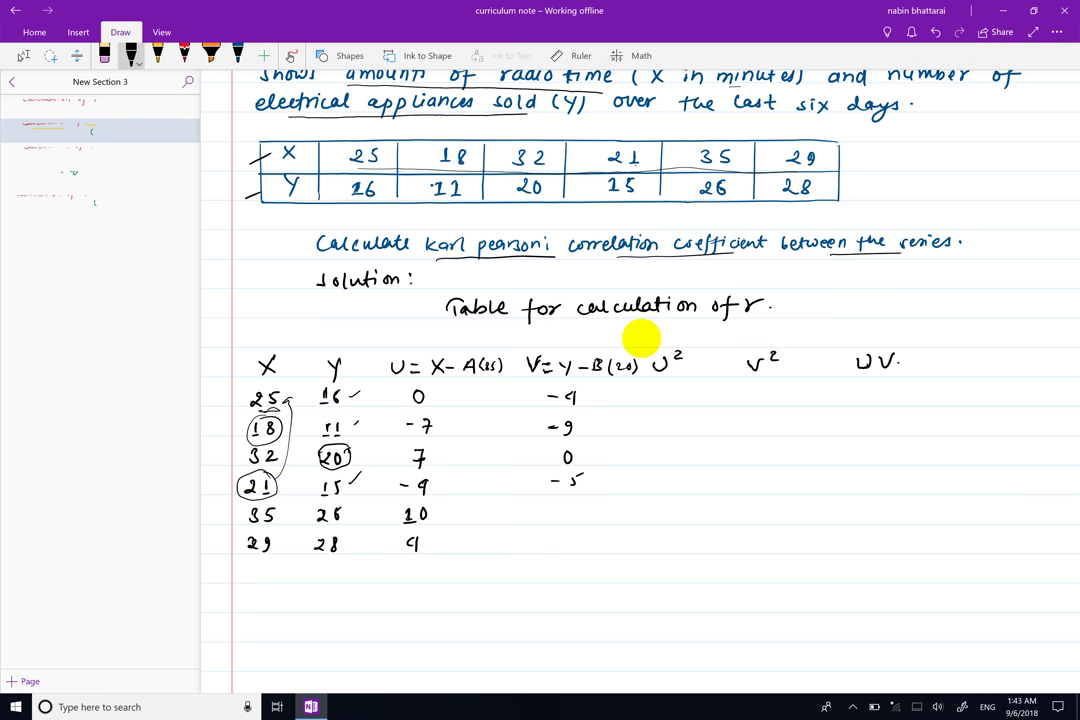
pyautogui.moveTo(567, 503); pyautogui.dragTo(560, 534)
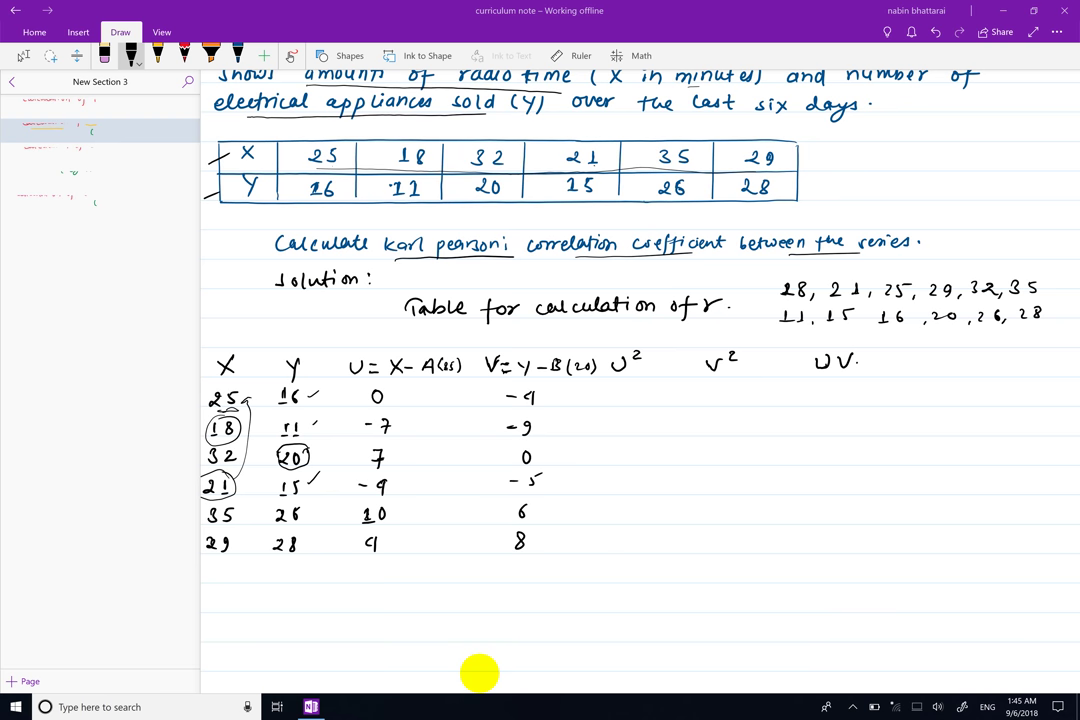
# - Link the heading to the ordered lists with an arrow and brace, and circle 25 as middle X value
pyautogui.moveTo(505, 345); pyautogui.dragTo(750, 306)
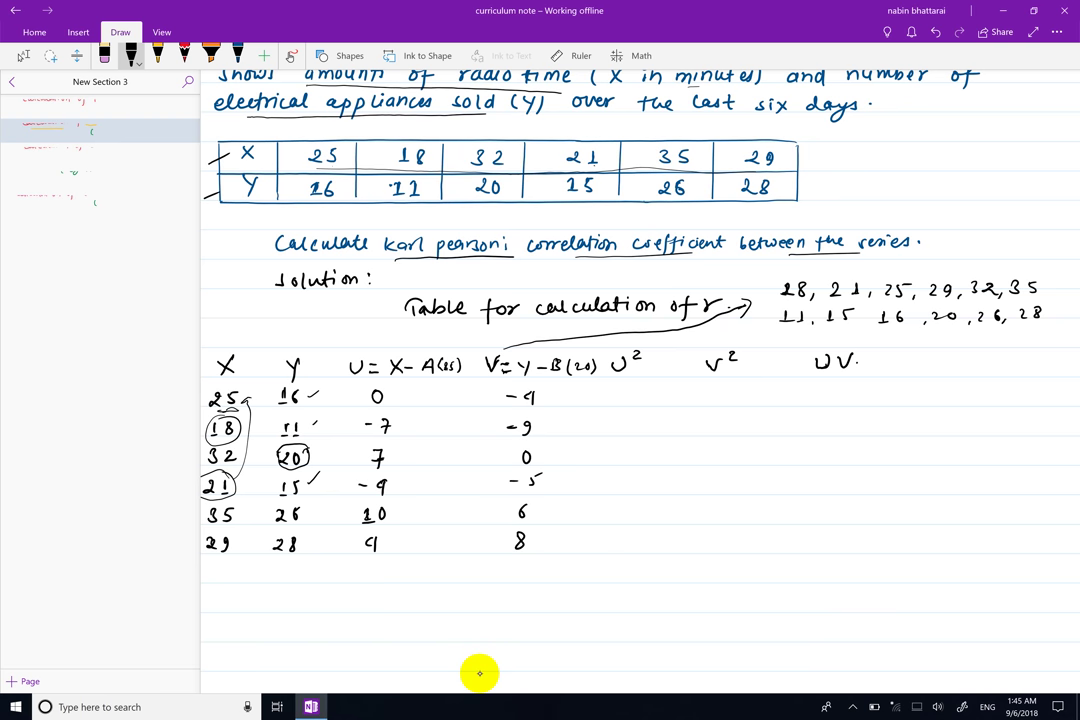
pyautogui.moveTo(314, 453); pyautogui.dragTo(317, 419)
pyautogui.moveTo(776, 273); pyautogui.dragTo(769, 329)
pyautogui.moveTo(776, 279); pyautogui.dragTo(770, 268)
pyautogui.moveTo(792, 268); pyautogui.dragTo(814, 266)
pyautogui.moveTo(884, 299); pyautogui.dragTo(948, 298)
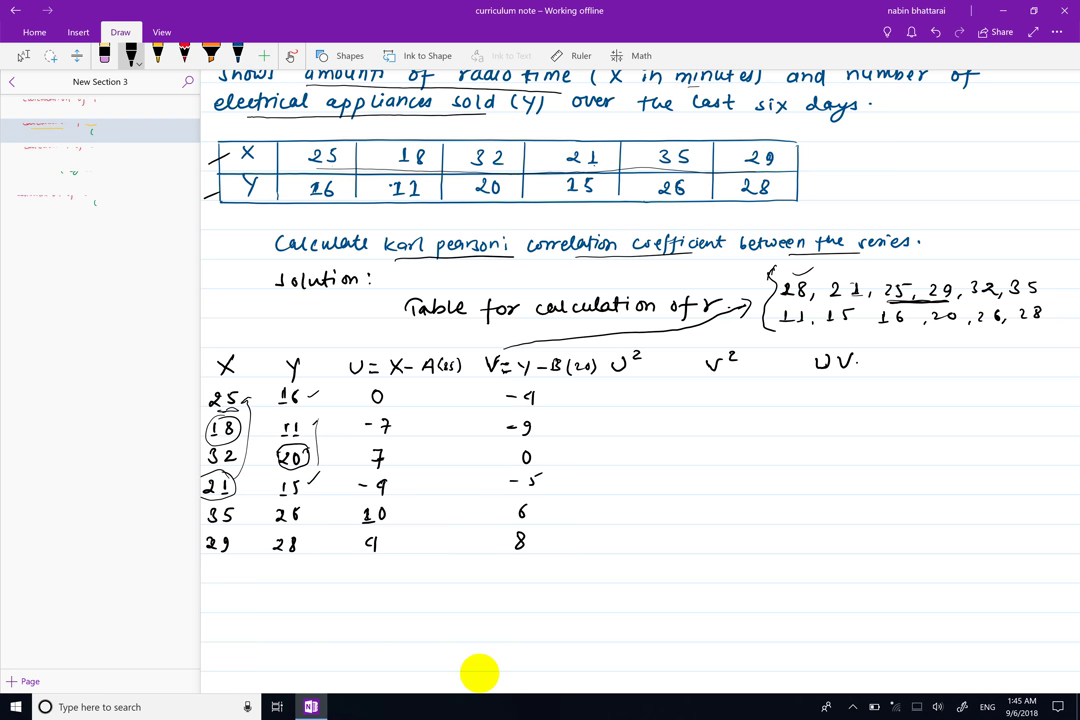
pyautogui.moveTo(908, 280); pyautogui.dragTo(910, 290)
# - Tick the U = X − A heading, mark the V heading, and circle 20 as middle Y value
pyautogui.moveTo(340, 342); pyautogui.dragTo(380, 333)
pyautogui.moveTo(785, 330); pyautogui.dragTo(802, 331)
pyautogui.moveTo(484, 378); pyautogui.dragTo(499, 371)
pyautogui.moveTo(879, 325); pyautogui.dragTo(938, 327)
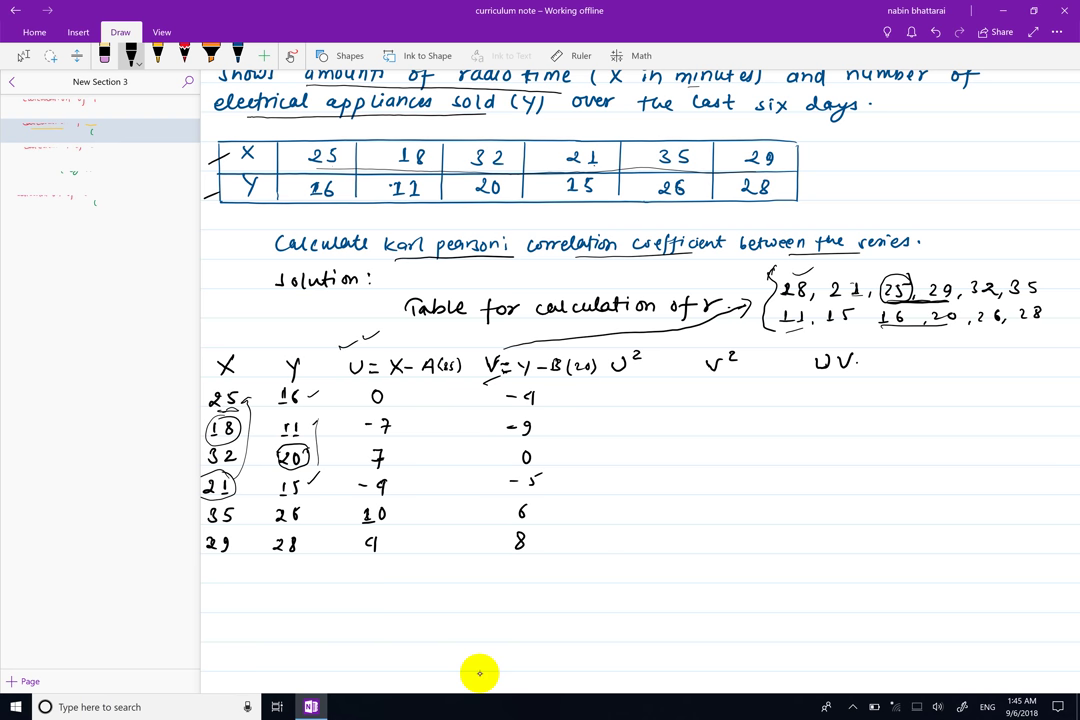
pyautogui.moveTo(955, 312)
pyautogui.mouseDown()
pyautogui.moveTo(932, 318)
pyautogui.moveTo(931, 331)
pyautogui.mouseUp()
# - Rule vertical lines between the X and Y columns and add emphasis marks under U and V headings
pyautogui.moveTo(252, 383); pyautogui.dragTo(246, 540)
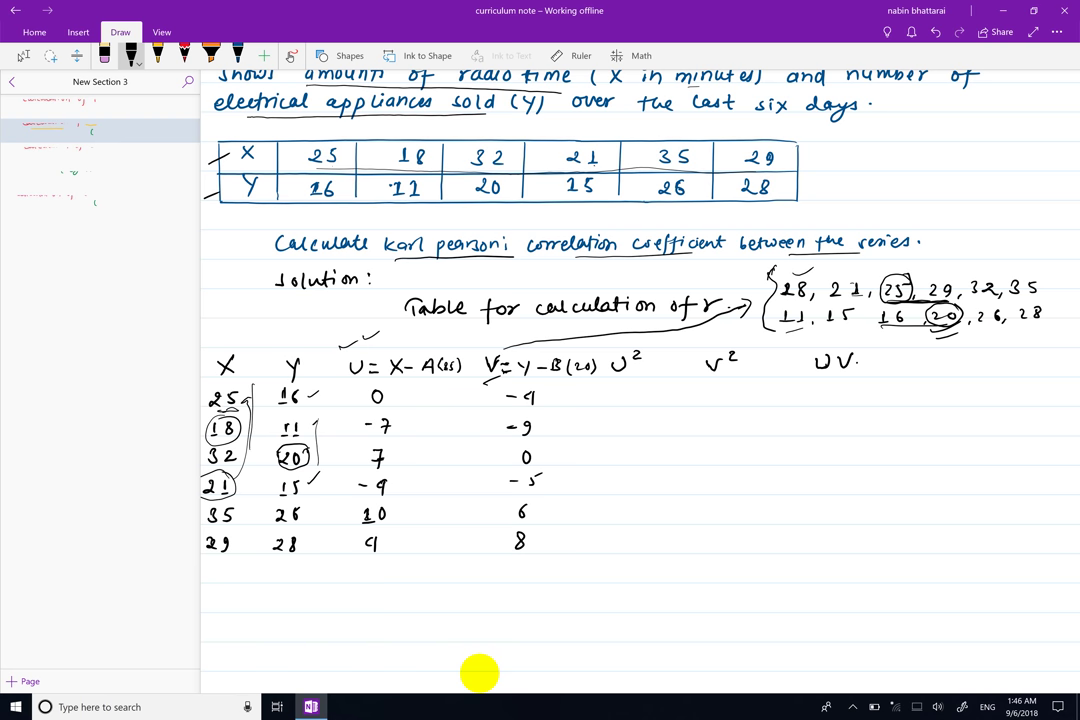
pyautogui.moveTo(333, 376); pyautogui.dragTo(332, 540)
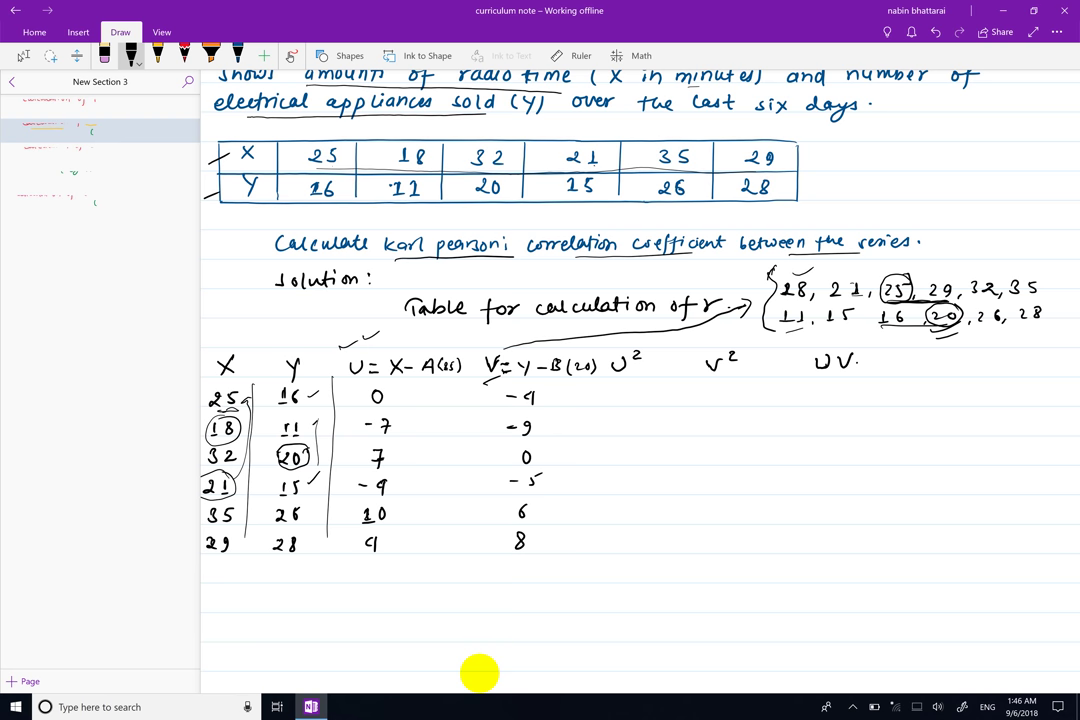
pyautogui.moveTo(436, 390); pyautogui.dragTo(464, 386)
pyautogui.moveTo(572, 386); pyautogui.dragTo(583, 383)
pyautogui.moveTo(571, 393); pyautogui.dragTo(584, 390)
# - Enter U² values 0, 49, 49, 16, 100, 16 and start the V² column with 16
pyautogui.moveTo(632, 386)
pyautogui.mouseDown()
pyautogui.moveTo(640, 428)
pyautogui.moveTo(630, 458)
pyautogui.mouseUp()
pyautogui.moveTo(644, 446); pyautogui.dragTo(628, 490)
pyautogui.moveTo(645, 477)
pyautogui.mouseDown()
pyautogui.moveTo(627, 518)
pyautogui.moveTo(635, 509)
pyautogui.mouseUp()
pyautogui.moveTo(645, 508); pyautogui.dragTo(645, 508)
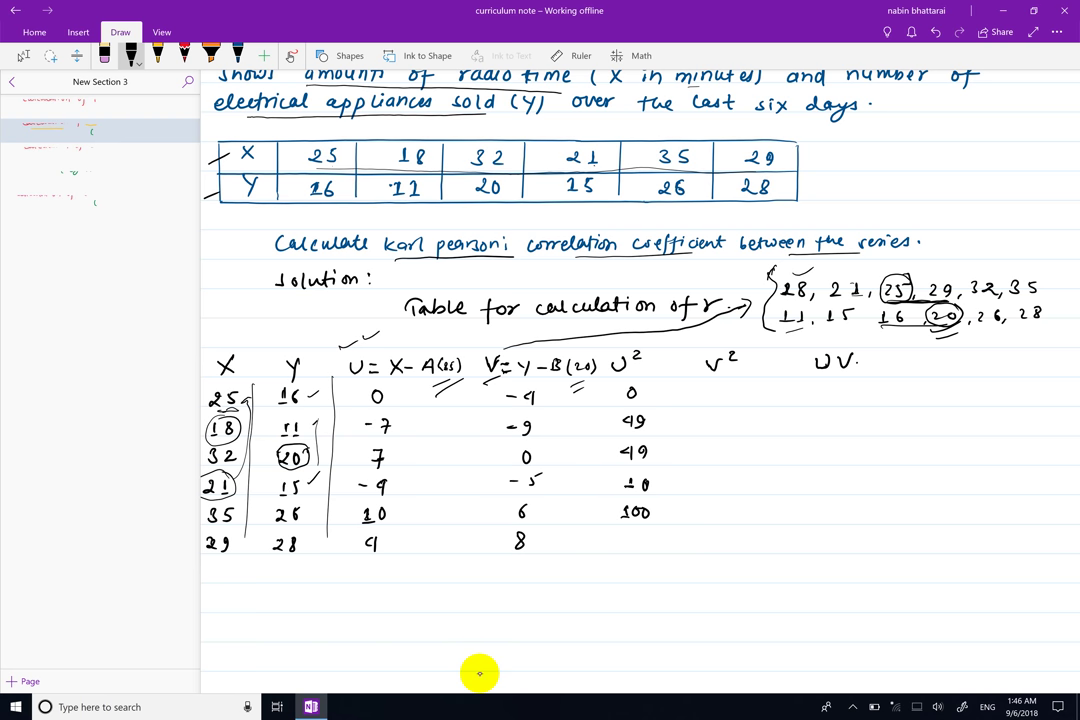
pyautogui.moveTo(627, 537)
pyautogui.mouseDown()
pyautogui.moveTo(627, 547)
pyautogui.moveTo(641, 545)
pyautogui.mouseUp()
pyautogui.moveTo(721, 390)
pyautogui.mouseDown()
pyautogui.moveTo(721, 404)
pyautogui.moveTo(732, 403)
pyautogui.moveTo(719, 419)
pyautogui.moveTo(733, 430)
pyautogui.moveTo(714, 521)
pyautogui.moveTo(729, 519)
pyautogui.moveTo(721, 542)
pyautogui.moveTo(732, 546)
pyautogui.mouseUp()
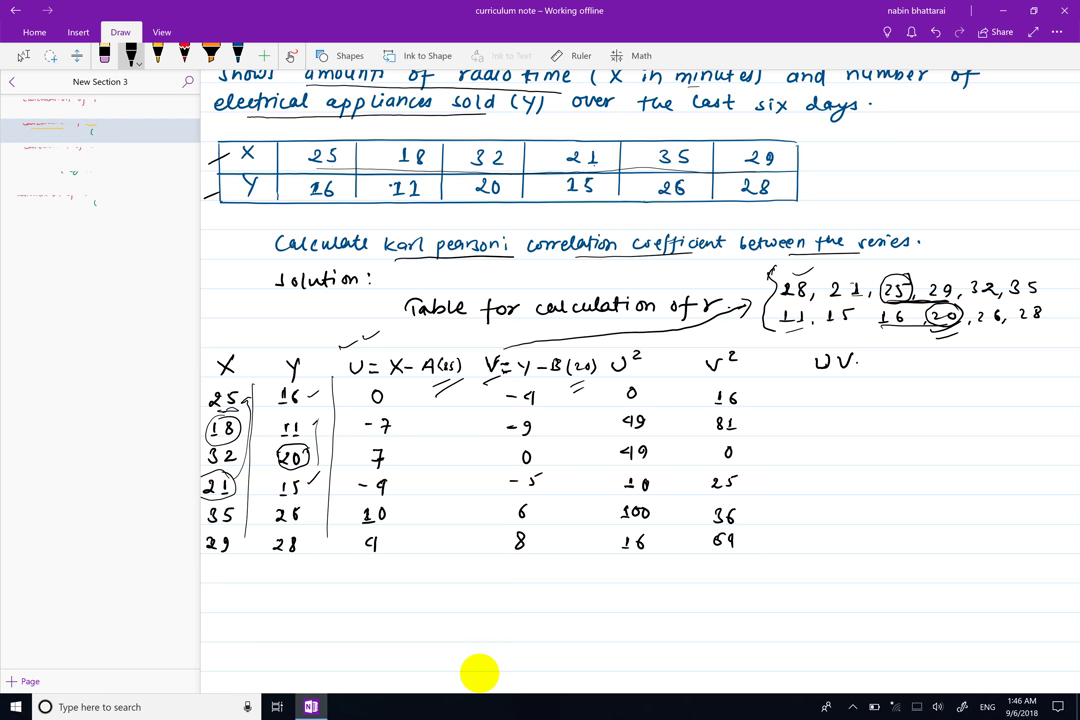
# - Tick the X − A(25) heading and enter UV products 0, 63, 0, ticking each row's U and V
pyautogui.moveTo(381, 343); pyautogui.dragTo(412, 339)
pyautogui.moveTo(821, 390); pyautogui.dragTo(820, 392)
pyautogui.moveTo(827, 416); pyautogui.dragTo(829, 429)
pyautogui.moveTo(403, 423); pyautogui.dragTo(414, 419)
pyautogui.moveTo(542, 421); pyautogui.dragTo(553, 416)
pyautogui.moveTo(398, 458); pyautogui.dragTo(417, 450)
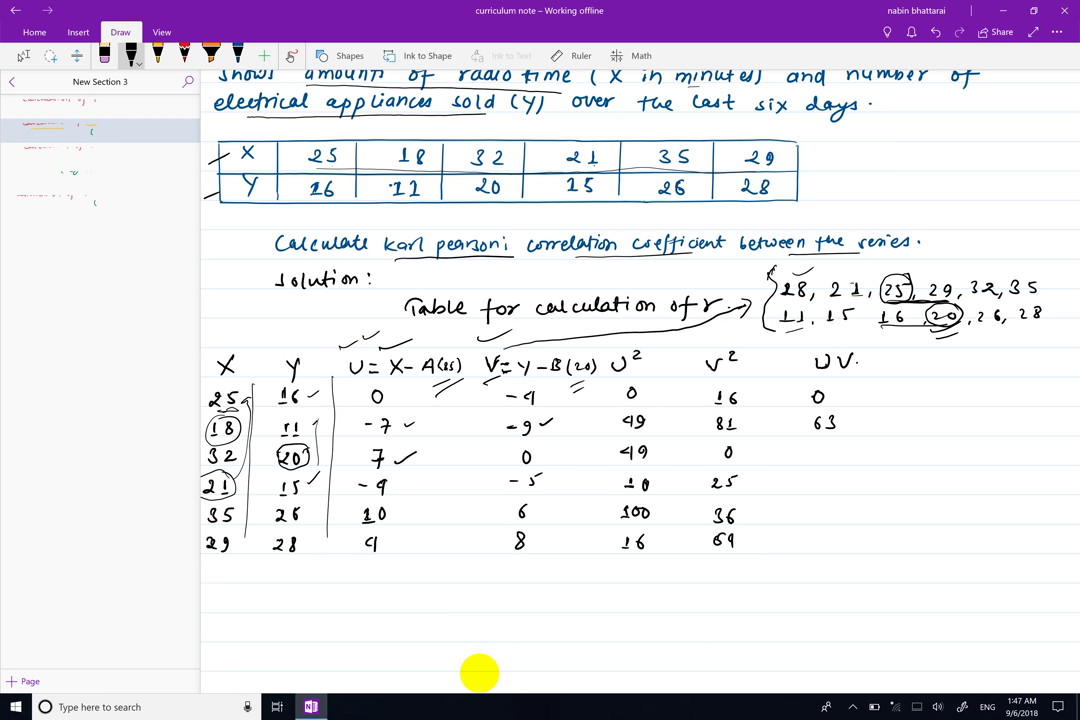
pyautogui.moveTo(530, 457); pyautogui.dragTo(537, 456)
pyautogui.moveTo(818, 442); pyautogui.dragTo(817, 444)
# - Enter UV products 20, 60, 32 with their U and V ticked, then begin Σu below
pyautogui.moveTo(394, 492); pyautogui.dragTo(405, 486)
pyautogui.moveTo(540, 488); pyautogui.dragTo(548, 481)
pyautogui.moveTo(809, 478); pyautogui.dragTo(831, 482)
pyautogui.moveTo(398, 513); pyautogui.dragTo(409, 507)
pyautogui.moveTo(533, 515); pyautogui.dragTo(546, 508)
pyautogui.moveTo(818, 503)
pyautogui.mouseDown()
pyautogui.moveTo(813, 512)
pyautogui.moveTo(826, 504)
pyautogui.mouseUp()
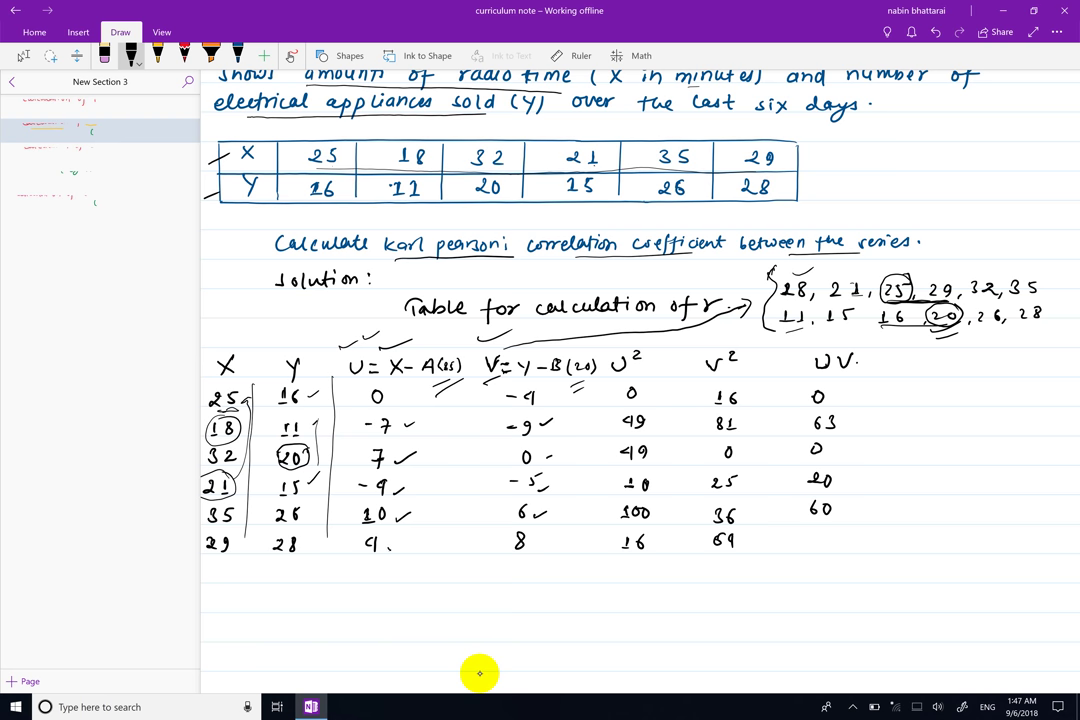
pyautogui.moveTo(390, 546); pyautogui.dragTo(404, 542)
pyautogui.moveTo(534, 539); pyautogui.dragTo(548, 535)
pyautogui.moveTo(805, 530)
pyautogui.mouseDown()
pyautogui.moveTo(806, 543)
pyautogui.moveTo(832, 542)
pyautogui.mouseUp()
pyautogui.moveTo(352, 566)
pyautogui.mouseDown()
pyautogui.moveTo(351, 578)
pyautogui.moveTo(380, 572)
pyautogui.mouseUp()
pyautogui.moveTo(372, 578); pyautogui.dragTo(406, 571)
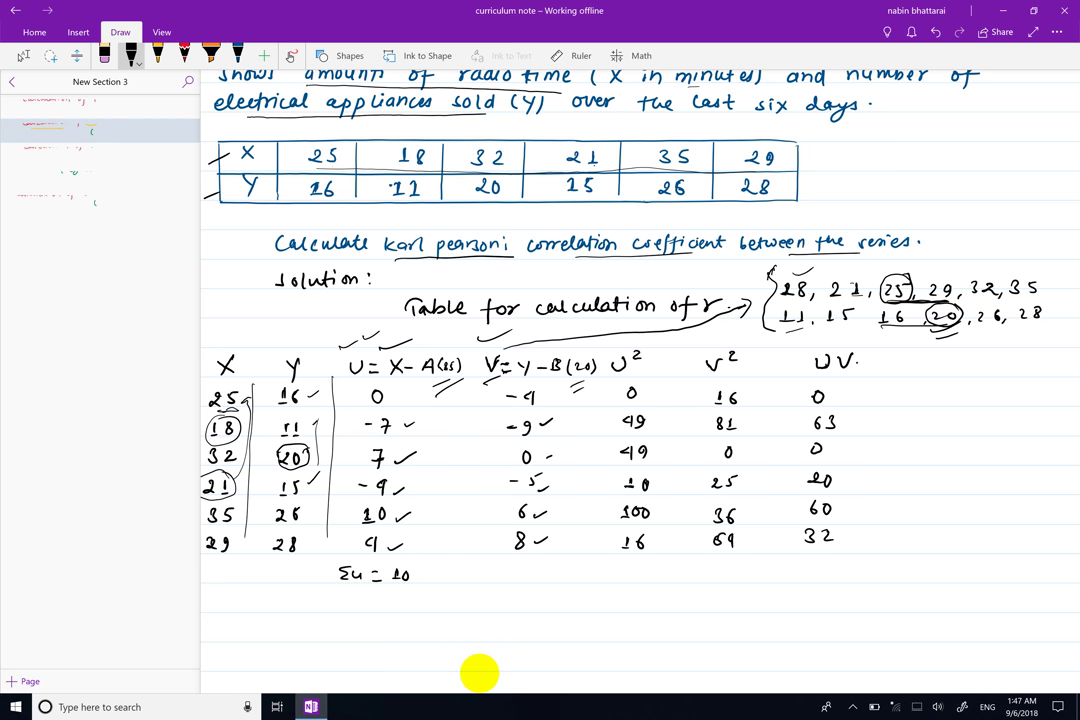
# - Write the column totals Σu = 10, Σv = −4 and Σu² = 230 beneath the table
pyautogui.moveTo(410, 400); pyautogui.dragTo(402, 528)
pyautogui.moveTo(507, 567); pyautogui.dragTo(507, 580)
pyautogui.moveTo(358, 565); pyautogui.dragTo(366, 575)
pyautogui.click(509, 573)
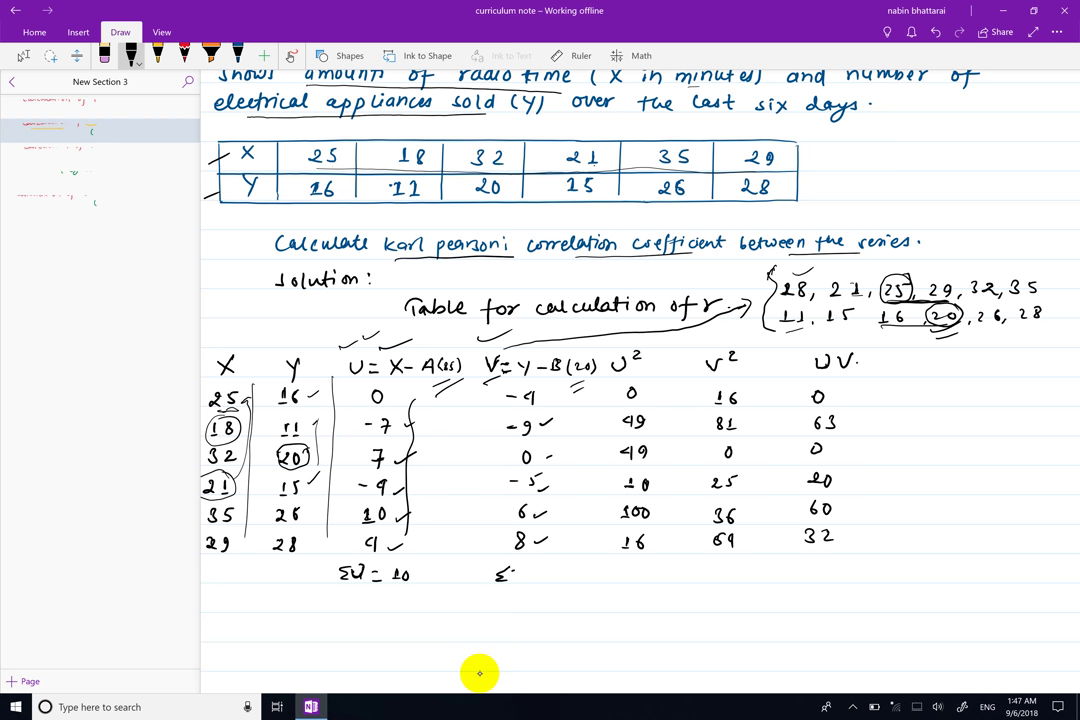
pyautogui.moveTo(510, 567); pyautogui.dragTo(532, 569)
pyautogui.moveTo(524, 574); pyautogui.dragTo(548, 573)
pyautogui.moveTo(554, 566)
pyautogui.mouseDown()
pyautogui.moveTo(561, 579)
pyautogui.moveTo(648, 568)
pyautogui.mouseUp()
pyautogui.moveTo(641, 573)
pyautogui.mouseDown()
pyautogui.moveTo(678, 566)
pyautogui.moveTo(713, 578)
pyautogui.mouseUp()
pyautogui.moveTo(719, 568)
pyautogui.mouseDown()
pyautogui.moveTo(740, 563)
pyautogui.moveTo(724, 575)
pyautogui.mouseUp()
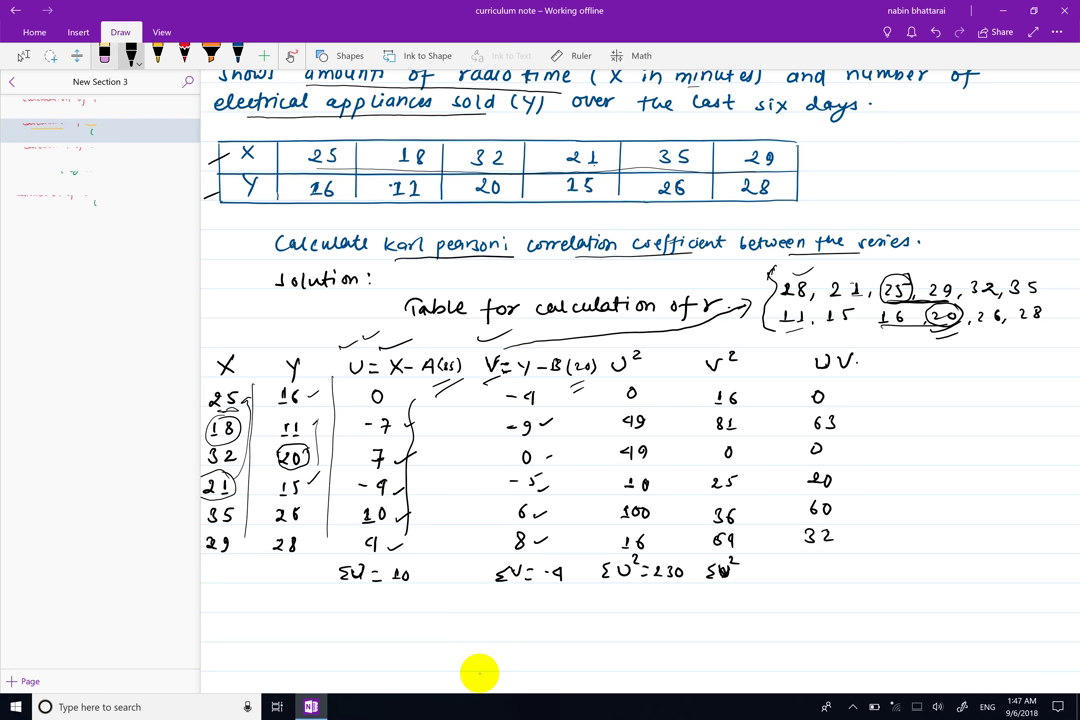
# - Erase a mistaken letter, then complete Σv² = 222 and Σuv = 175
pyautogui.click(104, 55)
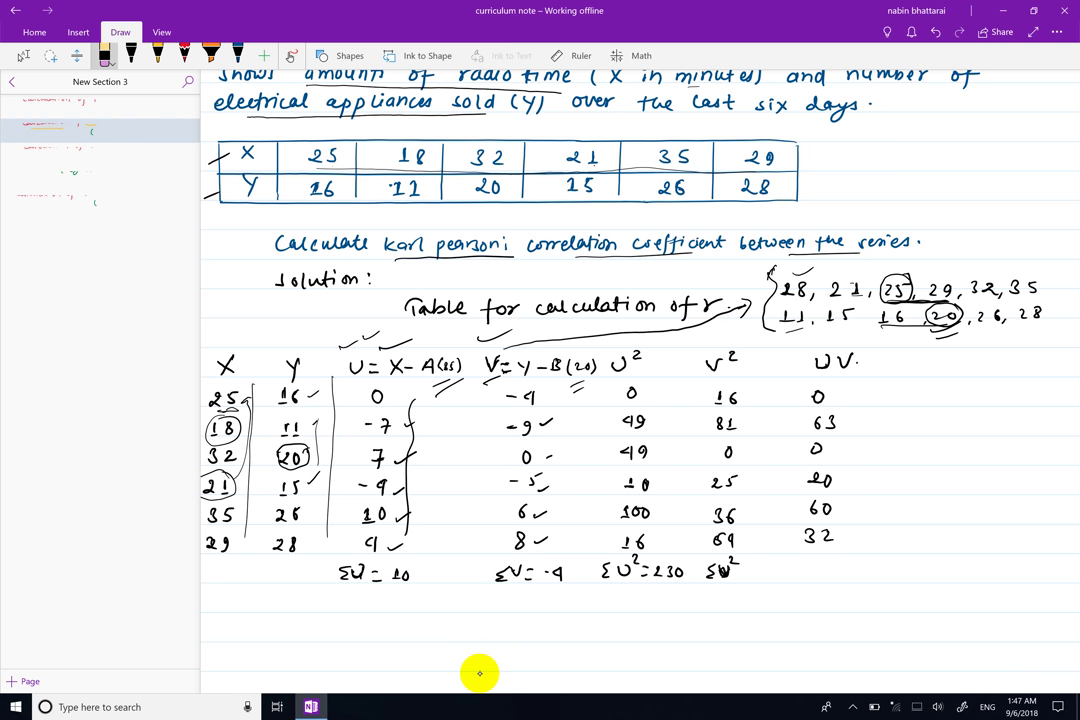
pyautogui.click(720, 570)
pyautogui.click(131, 55)
pyautogui.moveTo(713, 566)
pyautogui.mouseDown()
pyautogui.moveTo(818, 579)
pyautogui.moveTo(856, 566)
pyautogui.moveTo(896, 579)
pyautogui.mouseUp()
pyautogui.moveTo(903, 567)
pyautogui.mouseDown()
pyautogui.moveTo(909, 579)
pyautogui.moveTo(922, 566)
pyautogui.moveTo(907, 586)
pyautogui.mouseUp()
# - Underline the totals 175, 222, 230, −4 and 10, double-underlining 175
pyautogui.moveTo(876, 591); pyautogui.dragTo(904, 590)
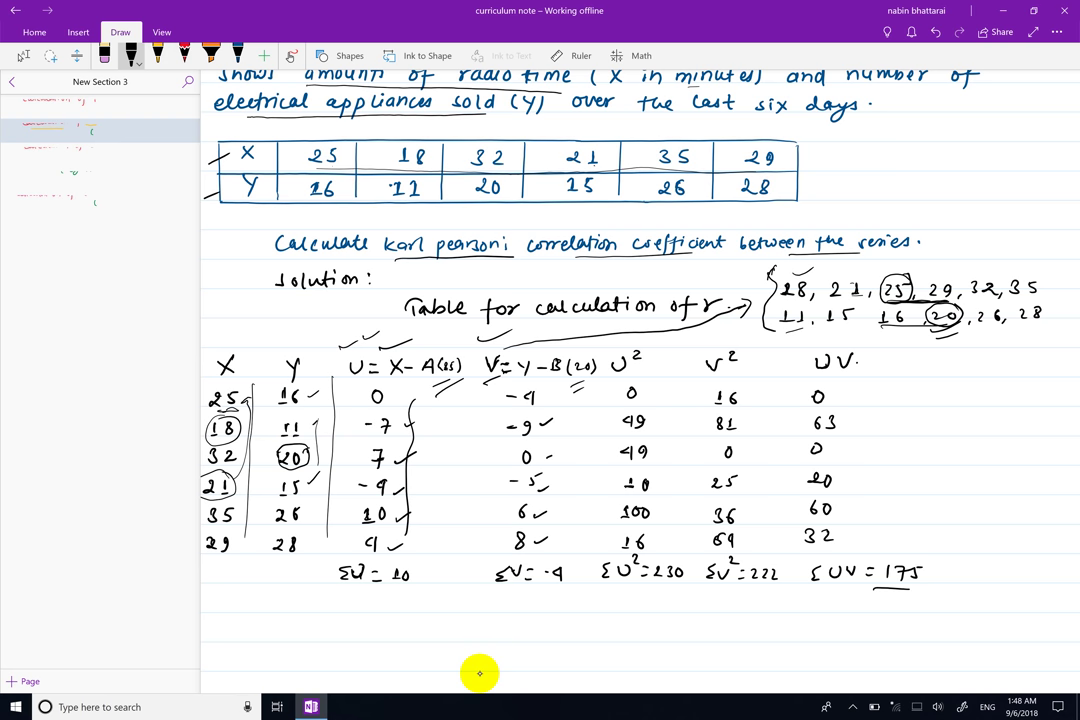
pyautogui.moveTo(720, 586); pyautogui.dragTo(762, 587)
pyautogui.moveTo(604, 586); pyautogui.dragTo(641, 585)
pyautogui.moveTo(513, 588); pyautogui.dragTo(528, 588)
pyautogui.moveTo(380, 590); pyautogui.dragTo(396, 591)
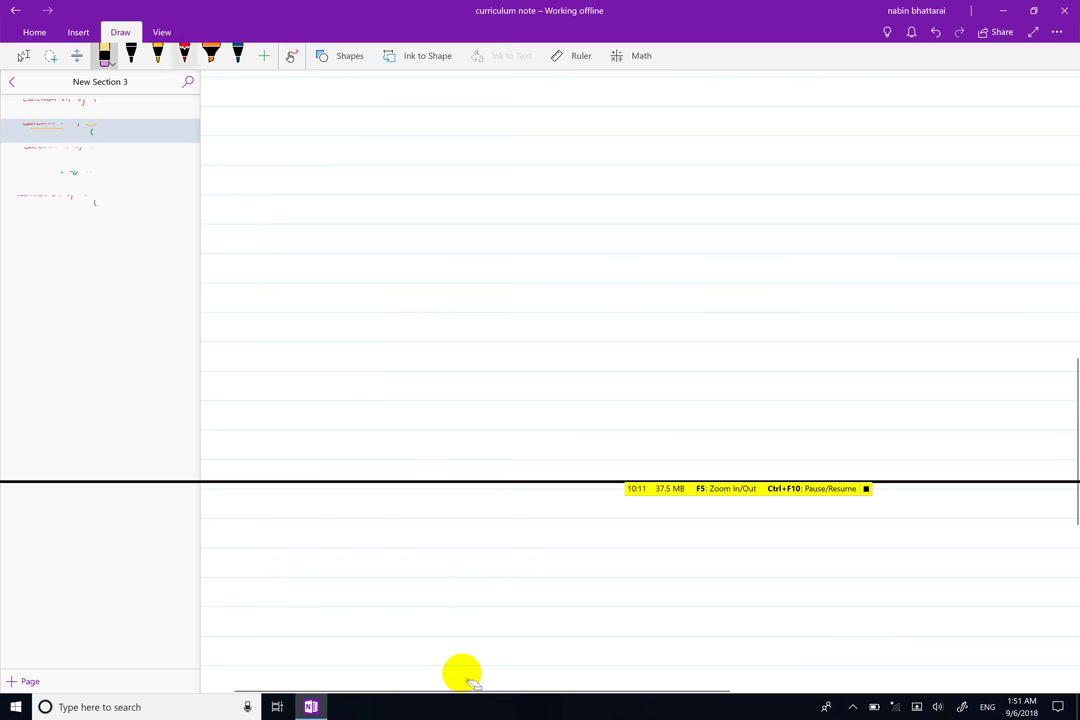
# - In black ink, write 'Now, r =' with the numerator nΣuv − Σu·Σv and a fraction bar
pyautogui.hotkey('alt', 'd')
pyautogui.moveTo(239, 97)
pyautogui.mouseDown()
pyautogui.moveTo(251, 84)
pyautogui.moveTo(277, 88)
pyautogui.mouseUp()
pyautogui.moveTo(281, 98)
pyautogui.mouseDown()
pyautogui.moveTo(320, 115)
pyautogui.moveTo(333, 98)
pyautogui.moveTo(353, 103)
pyautogui.mouseUp()
pyautogui.moveTo(344, 112)
pyautogui.mouseDown()
pyautogui.moveTo(450, 88)
pyautogui.moveTo(482, 99)
pyautogui.moveTo(551, 86)
pyautogui.mouseUp()
pyautogui.click(514, 96)
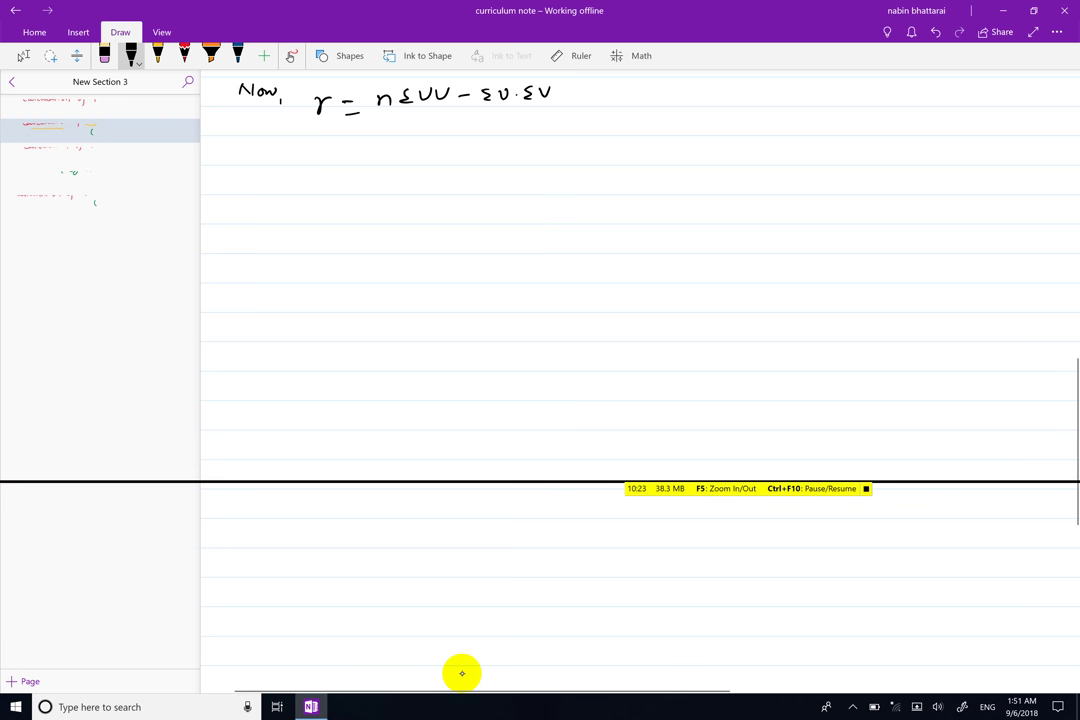
pyautogui.moveTo(375, 111); pyautogui.dragTo(555, 104)
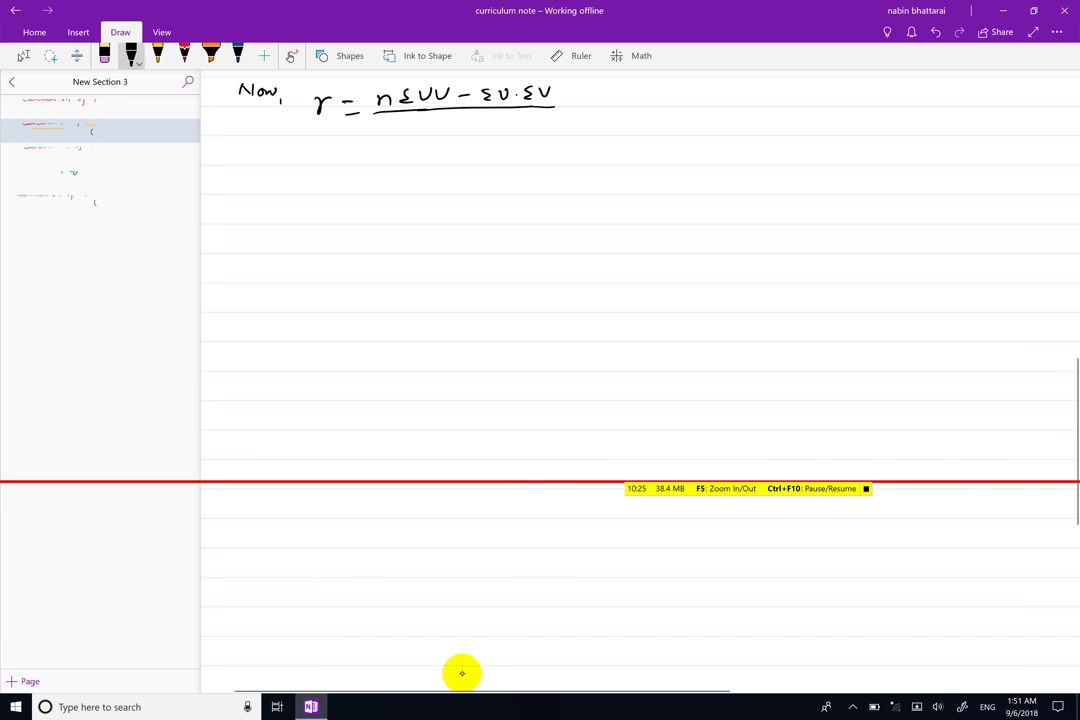
# - Write the denominator √(nΣu² − (Σu)²)·√(nΣv² − (Σv)²) under the bar
pyautogui.moveTo(384, 143)
pyautogui.mouseDown()
pyautogui.moveTo(386, 121)
pyautogui.moveTo(442, 117)
pyautogui.moveTo(406, 140)
pyautogui.mouseUp()
pyautogui.moveTo(418, 132); pyautogui.dragTo(462, 141)
pyautogui.moveTo(466, 131); pyautogui.dragTo(451, 142)
pyautogui.moveTo(477, 128)
pyautogui.mouseDown()
pyautogui.moveTo(477, 142)
pyautogui.moveTo(511, 141)
pyautogui.moveTo(565, 114)
pyautogui.moveTo(529, 141)
pyautogui.mouseUp()
pyautogui.moveTo(543, 127)
pyautogui.mouseDown()
pyautogui.moveTo(537, 140)
pyautogui.moveTo(567, 125)
pyautogui.moveTo(584, 140)
pyautogui.mouseUp()
pyautogui.moveTo(598, 127)
pyautogui.mouseDown()
pyautogui.moveTo(598, 140)
pyautogui.moveTo(609, 128)
pyautogui.mouseUp()
pyautogui.moveTo(614, 125)
pyautogui.mouseDown()
pyautogui.moveTo(615, 140)
pyautogui.moveTo(633, 127)
pyautogui.mouseUp()
pyautogui.moveTo(510, 109); pyautogui.dragTo(615, 105)
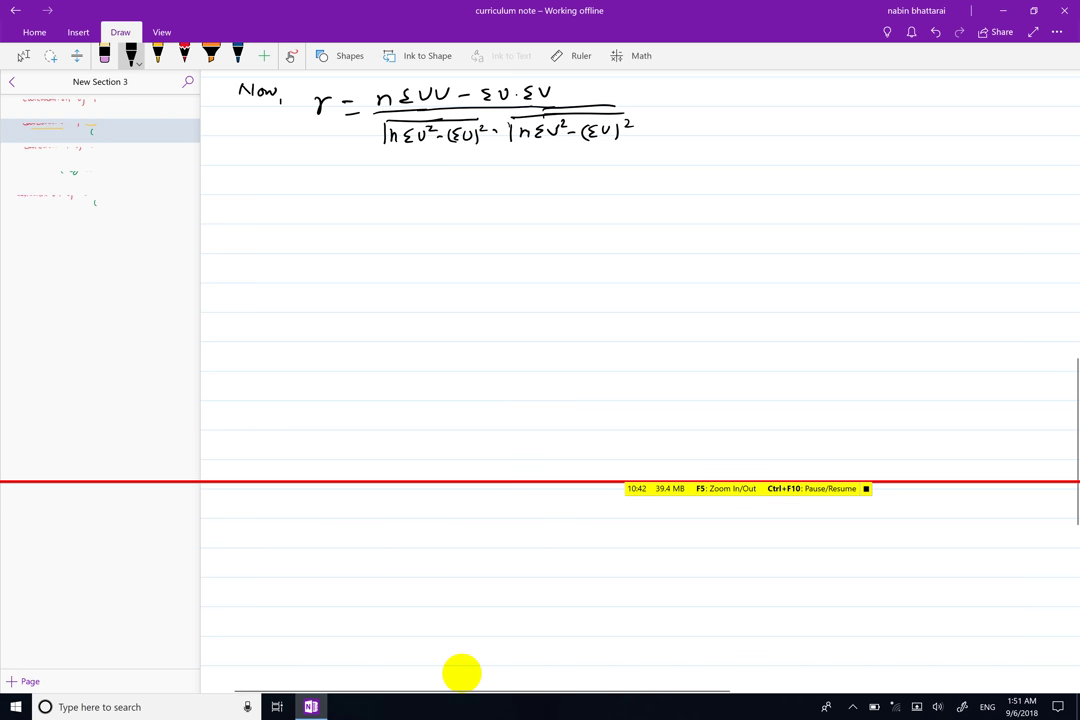
# - Begin the substitution line with '= 6 × 175'
pyautogui.moveTo(353, 177); pyautogui.dragTo(409, 186)
pyautogui.moveTo(409, 173)
pyautogui.mouseDown()
pyautogui.moveTo(400, 186)
pyautogui.moveTo(456, 182)
pyautogui.mouseUp()
pyautogui.click(420, 175)
# - Complete the numerator as 6×175 − 10×(−4) and draw its fraction bar
pyautogui.moveTo(476, 172)
pyautogui.mouseDown()
pyautogui.moveTo(476, 185)
pyautogui.moveTo(490, 173)
pyautogui.moveTo(509, 185)
pyautogui.mouseUp()
pyautogui.moveTo(509, 173)
pyautogui.mouseDown()
pyautogui.moveTo(500, 185)
pyautogui.moveTo(519, 185)
pyautogui.mouseUp()
pyautogui.moveTo(525, 179); pyautogui.dragTo(547, 180)
pyautogui.moveTo(545, 172); pyautogui.dragTo(551, 185)
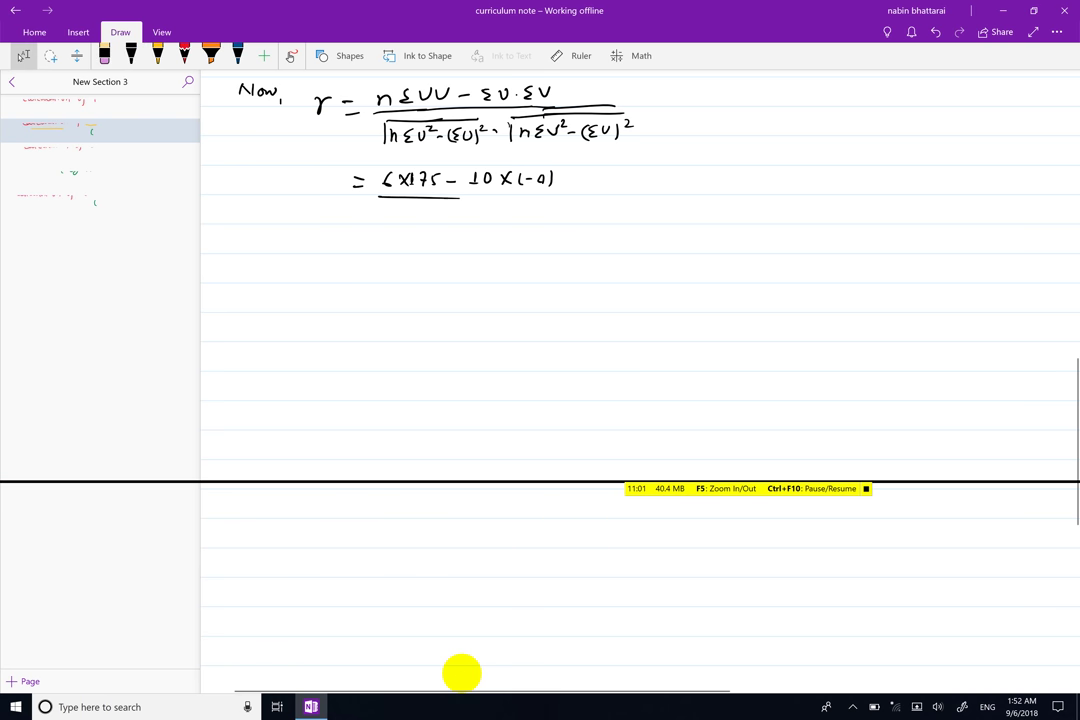
pyautogui.moveTo(378, 197); pyautogui.dragTo(556, 197)
# - Write the first denominator root √(6×230 − (10)²)
pyautogui.moveTo(384, 209)
pyautogui.mouseDown()
pyautogui.moveTo(385, 229)
pyautogui.moveTo(422, 205)
pyautogui.moveTo(394, 224)
pyautogui.moveTo(406, 226)
pyautogui.mouseUp()
pyautogui.moveTo(406, 214)
pyautogui.mouseDown()
pyautogui.moveTo(397, 226)
pyautogui.moveTo(426, 226)
pyautogui.mouseUp()
pyautogui.moveTo(439, 214); pyautogui.dragTo(438, 215)
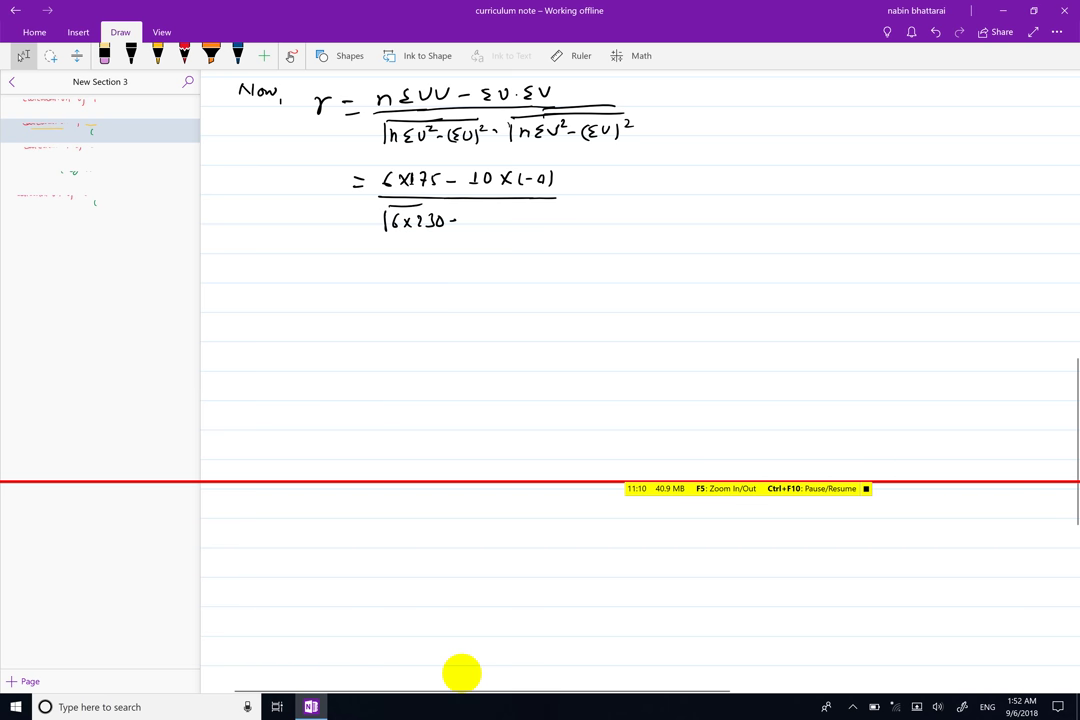
pyautogui.moveTo(462, 214); pyautogui.dragTo(467, 226)
pyautogui.moveTo(476, 215)
pyautogui.mouseDown()
pyautogui.moveTo(484, 227)
pyautogui.moveTo(494, 214)
pyautogui.moveTo(576, 209)
pyautogui.moveTo(516, 225)
pyautogui.moveTo(535, 231)
pyautogui.mouseUp()
# - Write the second root √(6×222 − (−4)²) and extend the fraction bar over it
pyautogui.click(23, 55)
pyautogui.moveTo(535, 223)
pyautogui.mouseDown()
pyautogui.moveTo(526, 231)
pyautogui.moveTo(551, 231)
pyautogui.mouseUp()
pyautogui.moveTo(555, 221); pyautogui.dragTo(584, 226)
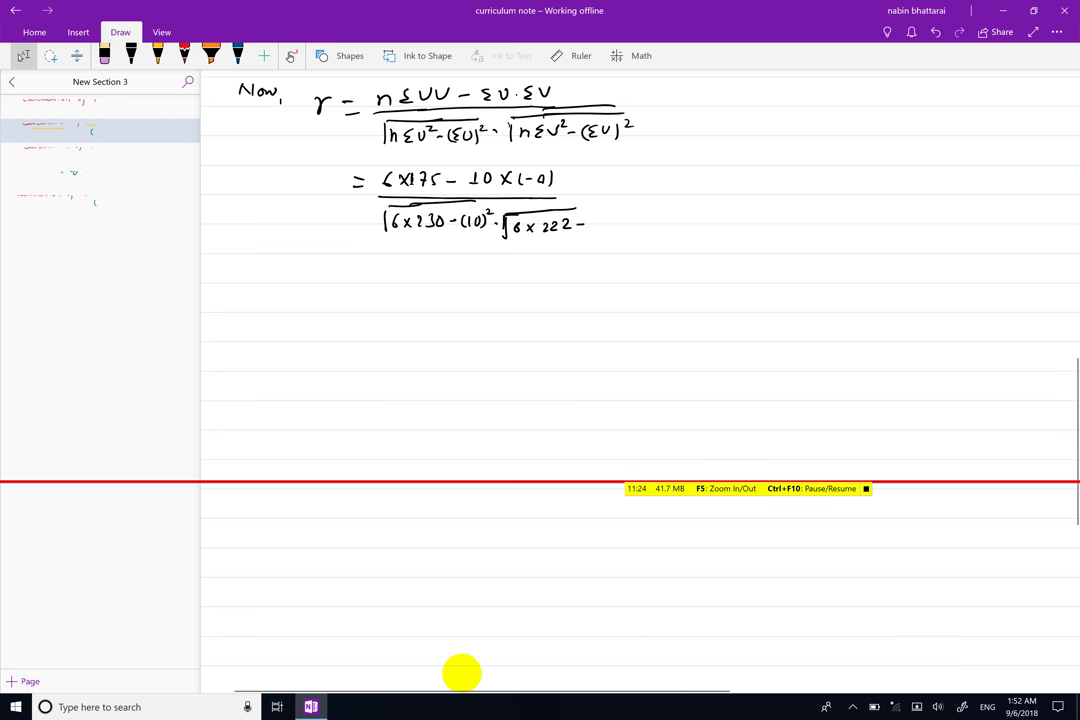
pyautogui.click(130, 55)
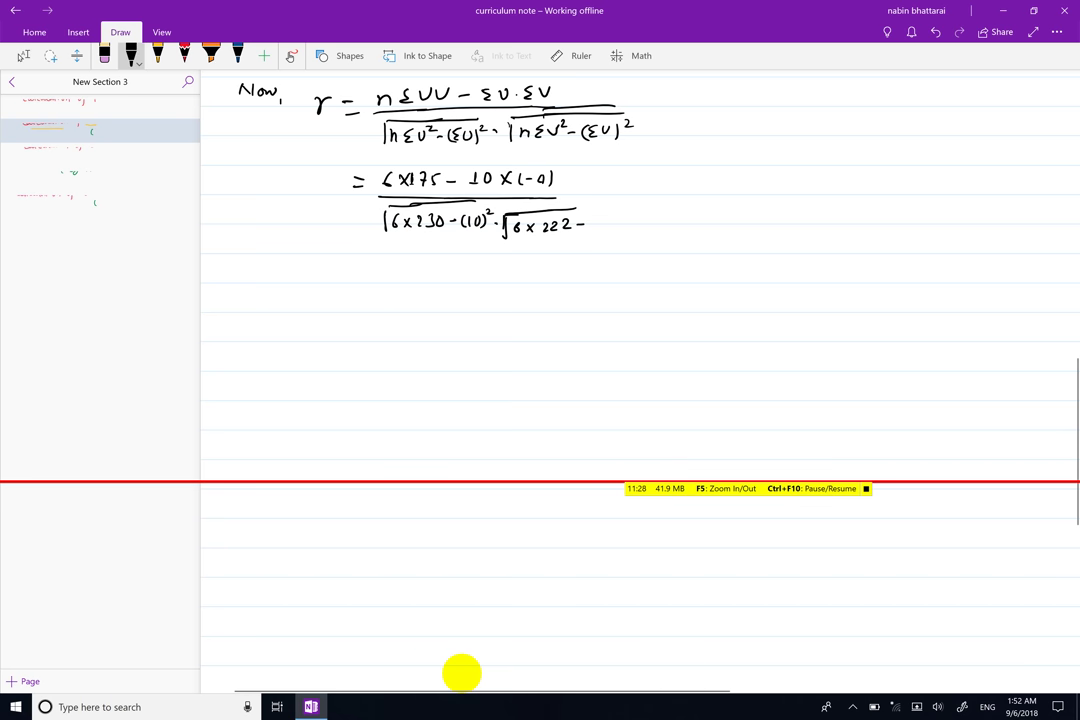
pyautogui.click(595, 217)
pyautogui.moveTo(592, 216); pyautogui.dragTo(590, 229)
pyautogui.moveTo(596, 222); pyautogui.dragTo(617, 229)
pyautogui.moveTo(627, 217); pyautogui.dragTo(632, 221)
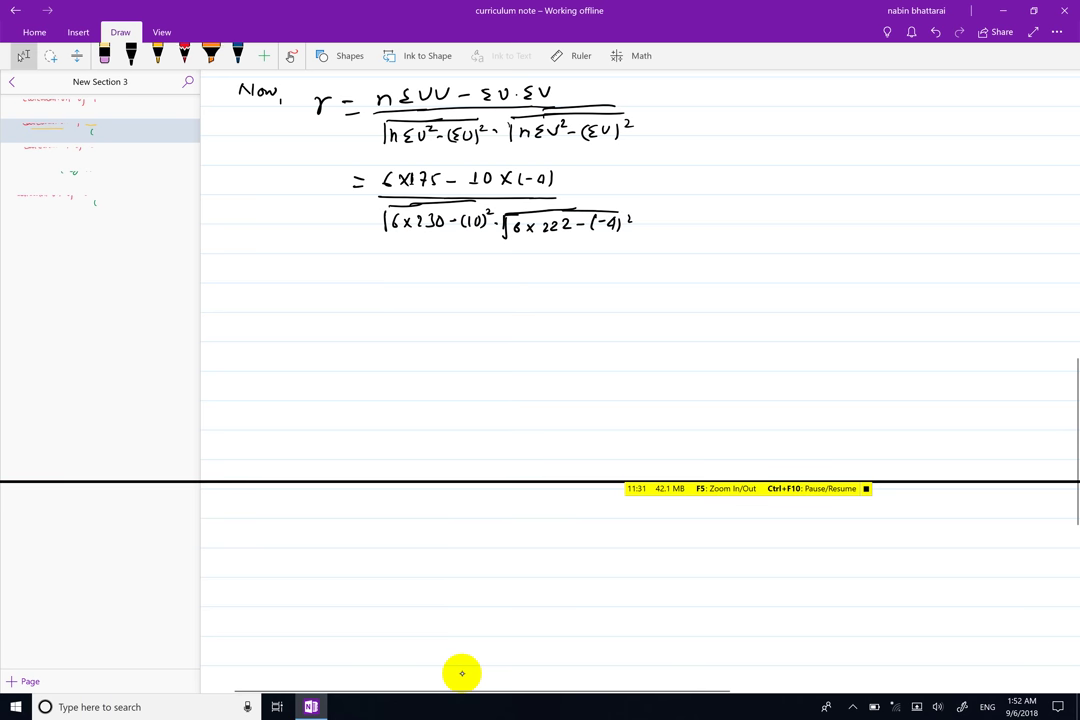
pyautogui.moveTo(555, 198)
pyautogui.mouseDown()
pyautogui.moveTo(619, 198)
pyautogui.moveTo(623, 210)
pyautogui.mouseUp()
# - Write an equals sign below the fraction
pyautogui.click(131, 55)
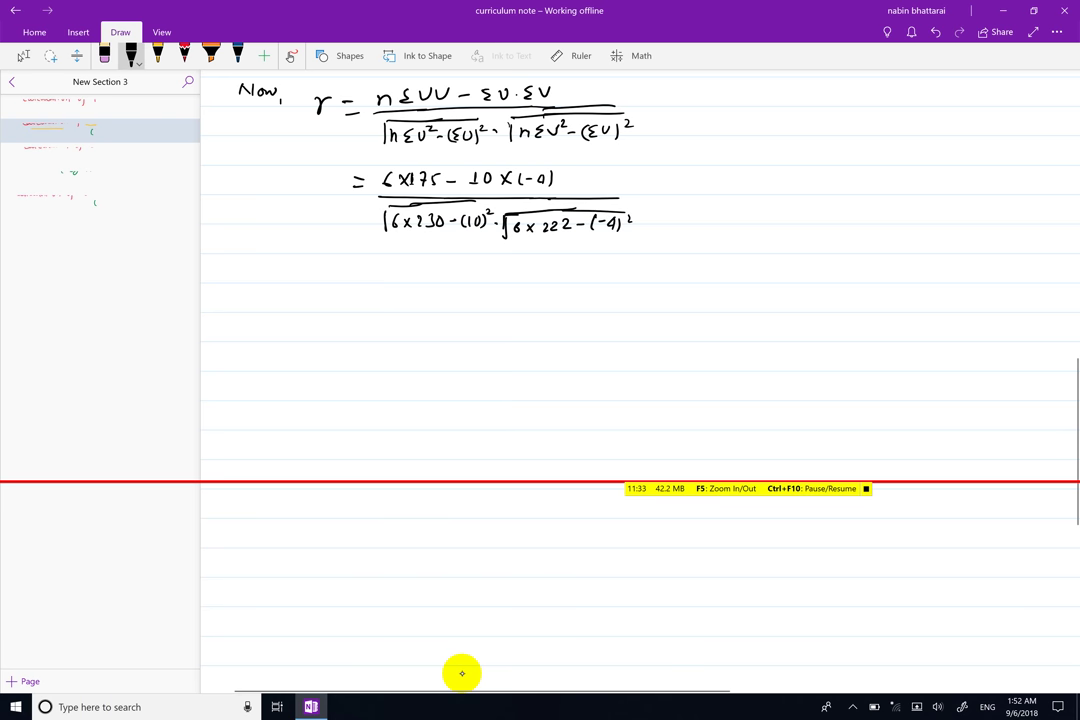
pyautogui.moveTo(360, 267); pyautogui.dragTo(370, 267)
pyautogui.moveTo(360, 274); pyautogui.dragTo(371, 274)
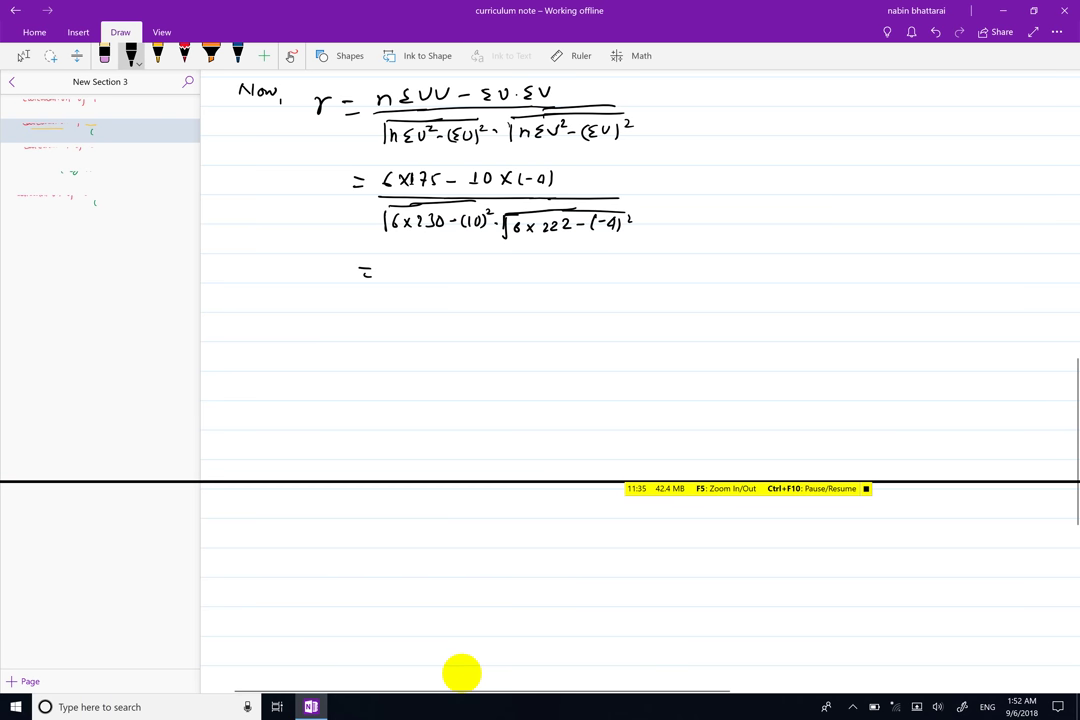
# - Write the result 0.89 and start the conclusion 'Hence, r = 0.89 implies'
pyautogui.moveTo(396, 266); pyautogui.dragTo(406, 273)
pyautogui.moveTo(419, 266); pyautogui.dragTo(433, 277)
pyautogui.moveTo(282, 298)
pyautogui.mouseDown()
pyautogui.moveTo(280, 309)
pyautogui.moveTo(371, 301)
pyautogui.mouseUp()
pyautogui.moveTo(362, 306)
pyautogui.mouseDown()
pyautogui.moveTo(477, 303)
pyautogui.moveTo(487, 320)
pyautogui.mouseUp()
pyautogui.moveTo(486, 299); pyautogui.dragTo(502, 293)
pyautogui.moveTo(506, 298); pyautogui.dragTo(521, 303)
pyautogui.moveTo(527, 296)
pyautogui.mouseDown()
pyautogui.moveTo(529, 305)
pyautogui.moveTo(557, 298)
pyautogui.mouseUp()
# - Continue the conclusion with 'that there is high degree of positive'
pyautogui.moveTo(561, 291); pyautogui.dragTo(576, 306)
pyautogui.moveTo(585, 292)
pyautogui.mouseDown()
pyautogui.moveTo(588, 306)
pyautogui.moveTo(613, 306)
pyautogui.mouseUp()
pyautogui.moveTo(608, 298); pyautogui.dragTo(657, 305)
pyautogui.moveTo(672, 305); pyautogui.dragTo(679, 307)
pyautogui.click(675, 297)
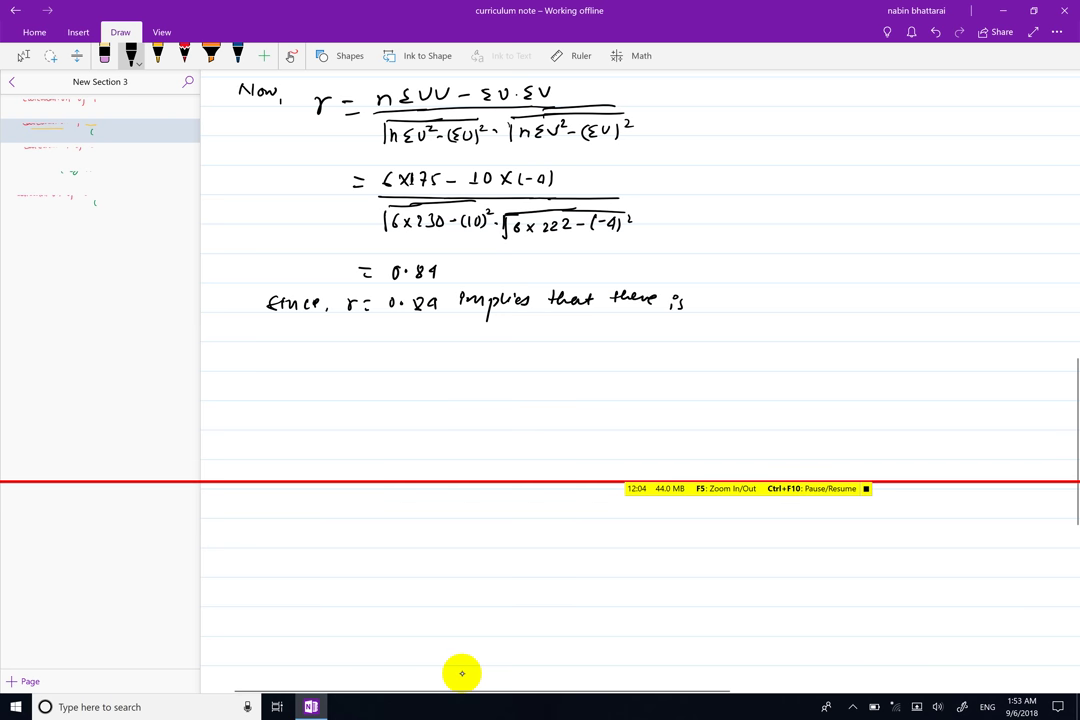
pyautogui.moveTo(703, 292); pyautogui.dragTo(726, 315)
pyautogui.moveTo(735, 292)
pyautogui.mouseDown()
pyautogui.moveTo(745, 308)
pyautogui.moveTo(771, 307)
pyautogui.mouseUp()
pyautogui.moveTo(775, 302)
pyautogui.mouseDown()
pyautogui.moveTo(786, 315)
pyautogui.moveTo(798, 300)
pyautogui.mouseUp()
pyautogui.moveTo(801, 302)
pyautogui.mouseDown()
pyautogui.moveTo(870, 314)
pyautogui.moveTo(893, 306)
pyautogui.mouseUp()
pyautogui.moveTo(903, 300); pyautogui.dragTo(913, 306)
pyautogui.moveTo(907, 297)
pyautogui.mouseDown()
pyautogui.moveTo(921, 295)
pyautogui.moveTo(926, 308)
pyautogui.mouseUp()
pyautogui.moveTo(925, 291); pyautogui.dragTo(946, 301)
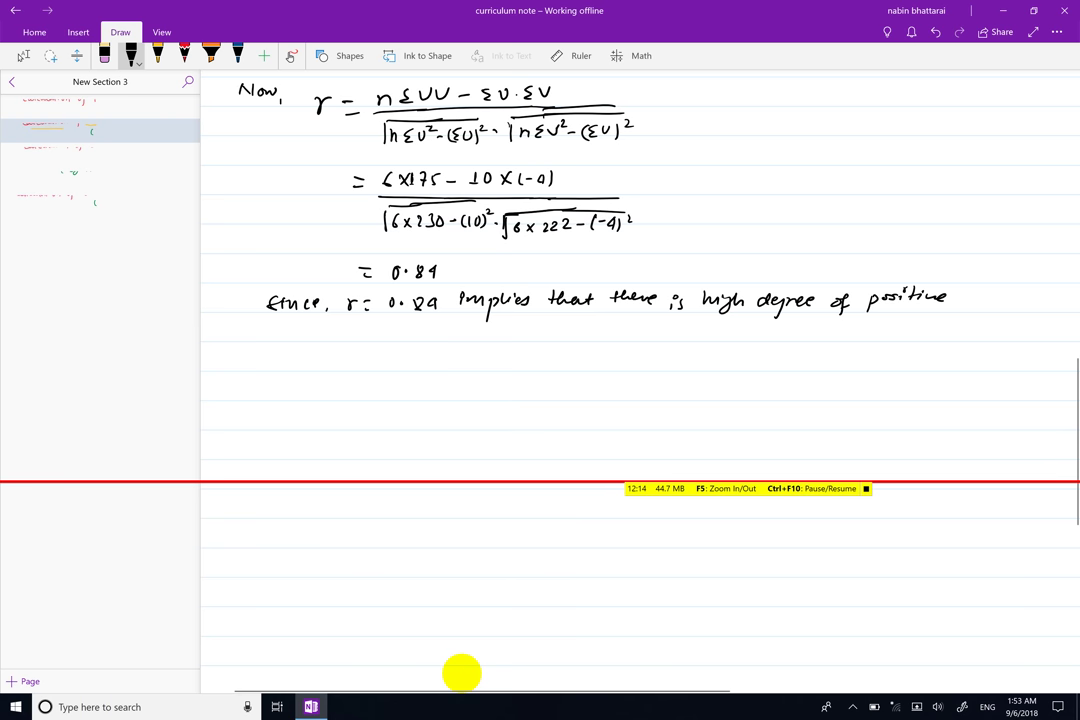
# - Finish the conclusion with 'correlation between x and y' on a new line
pyautogui.moveTo(289, 330); pyautogui.dragTo(283, 340)
pyautogui.moveTo(296, 331); pyautogui.dragTo(380, 330)
pyautogui.moveTo(383, 331); pyautogui.dragTo(430, 338)
pyautogui.moveTo(423, 330); pyautogui.dragTo(436, 330)
pyautogui.moveTo(438, 330); pyautogui.dragTo(474, 327)
pyautogui.moveTo(503, 328)
pyautogui.mouseDown()
pyautogui.moveTo(518, 340)
pyautogui.moveTo(505, 340)
pyautogui.moveTo(560, 338)
pyautogui.mouseUp()
pyautogui.moveTo(570, 330); pyautogui.dragTo(589, 336)
pyautogui.moveTo(595, 328); pyautogui.dragTo(587, 346)
pyautogui.click(601, 336)
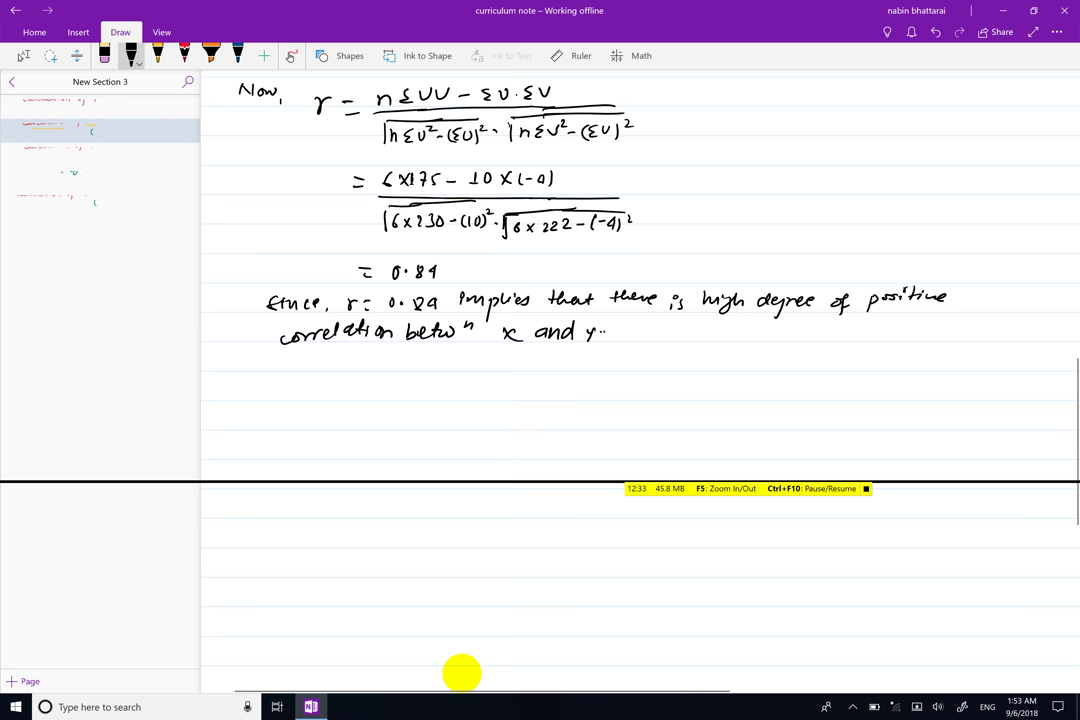
# - Bracket the r formula on both sides in red ink
pyautogui.rightClick(461, 673)
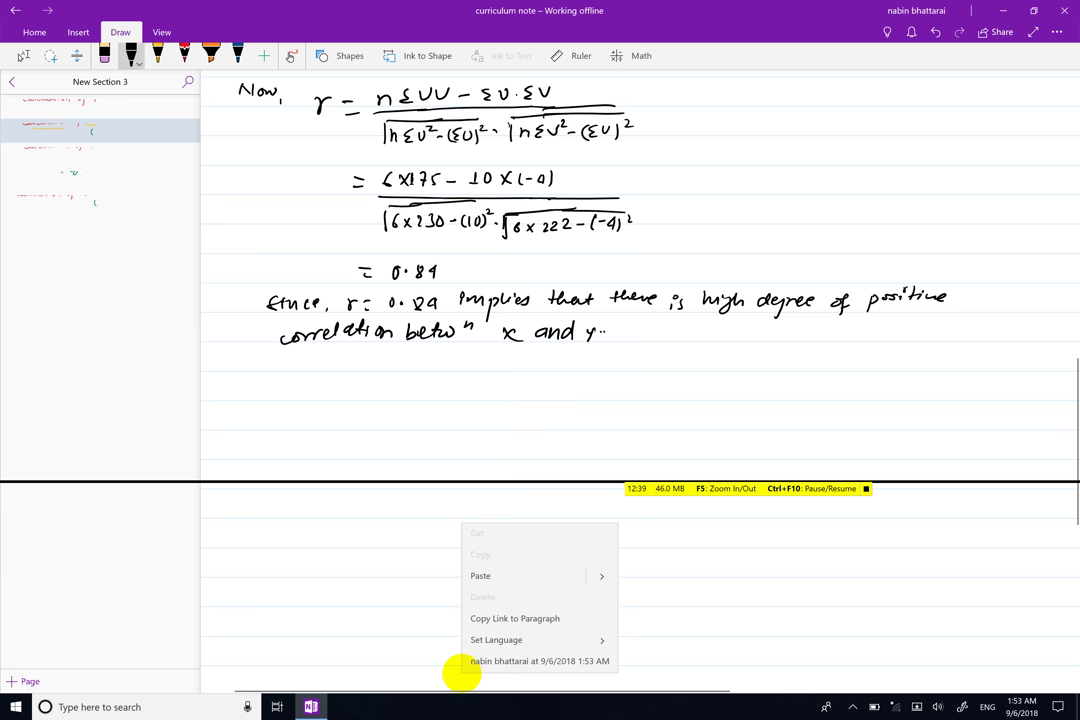
pyautogui.moveTo(655, 140)
pyautogui.mouseDown()
pyautogui.moveTo(688, 121)
pyautogui.moveTo(682, 143)
pyautogui.mouseUp()
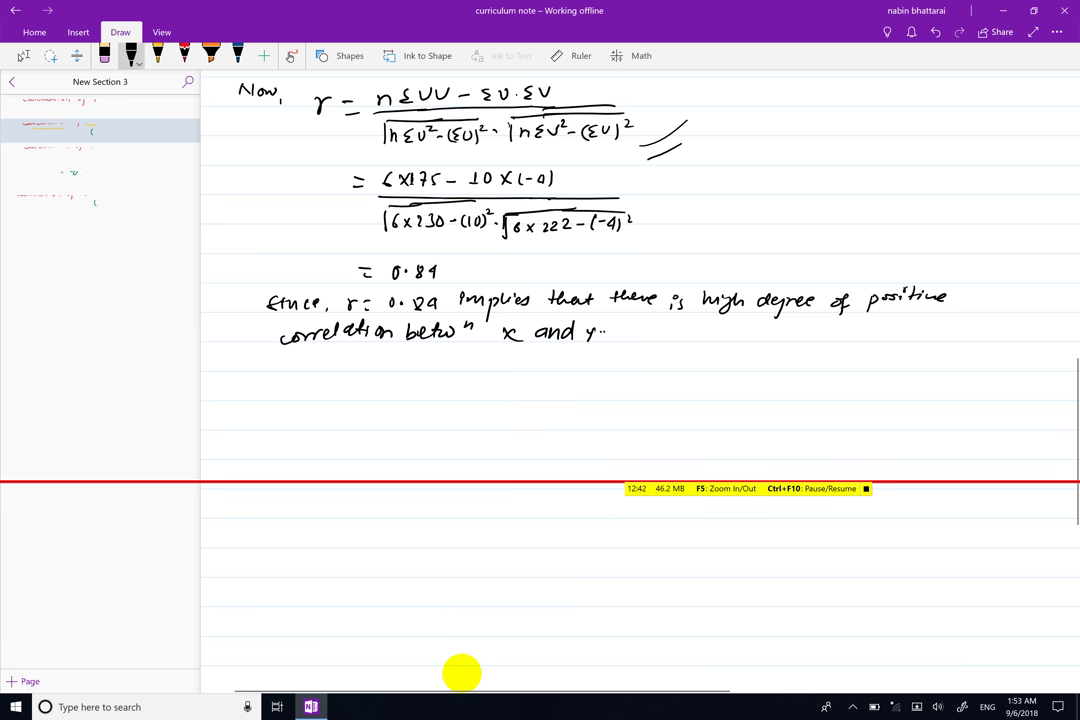
pyautogui.click(184, 55)
pyautogui.moveTo(653, 88); pyautogui.dragTo(655, 157)
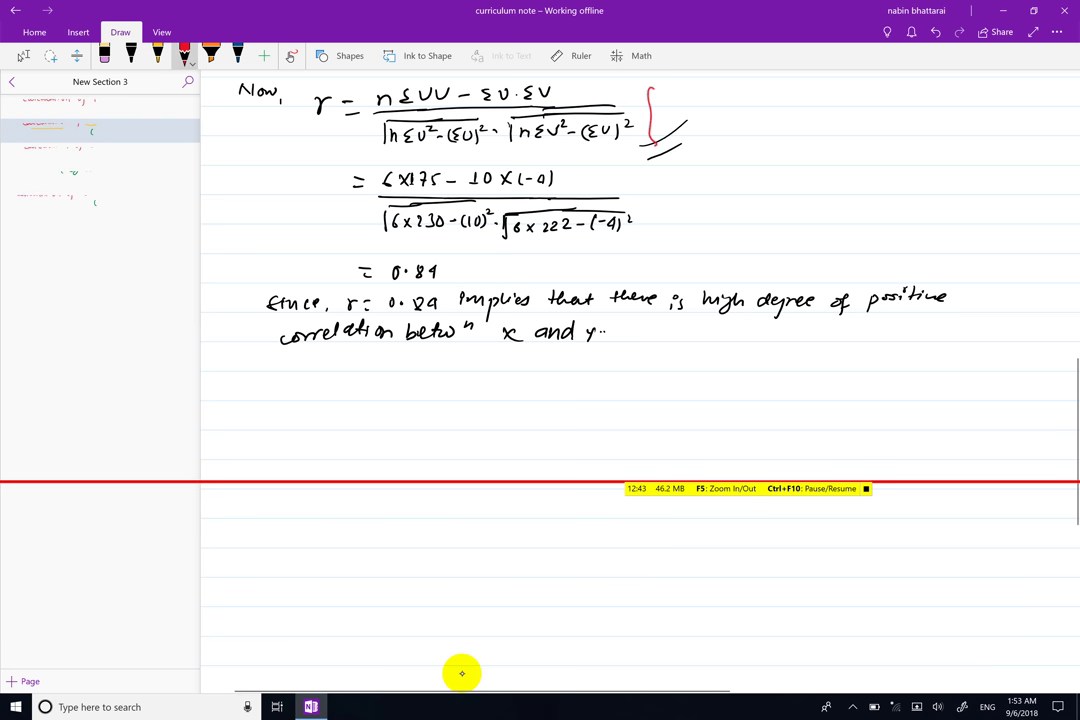
pyautogui.moveTo(296, 93); pyautogui.dragTo(300, 140)
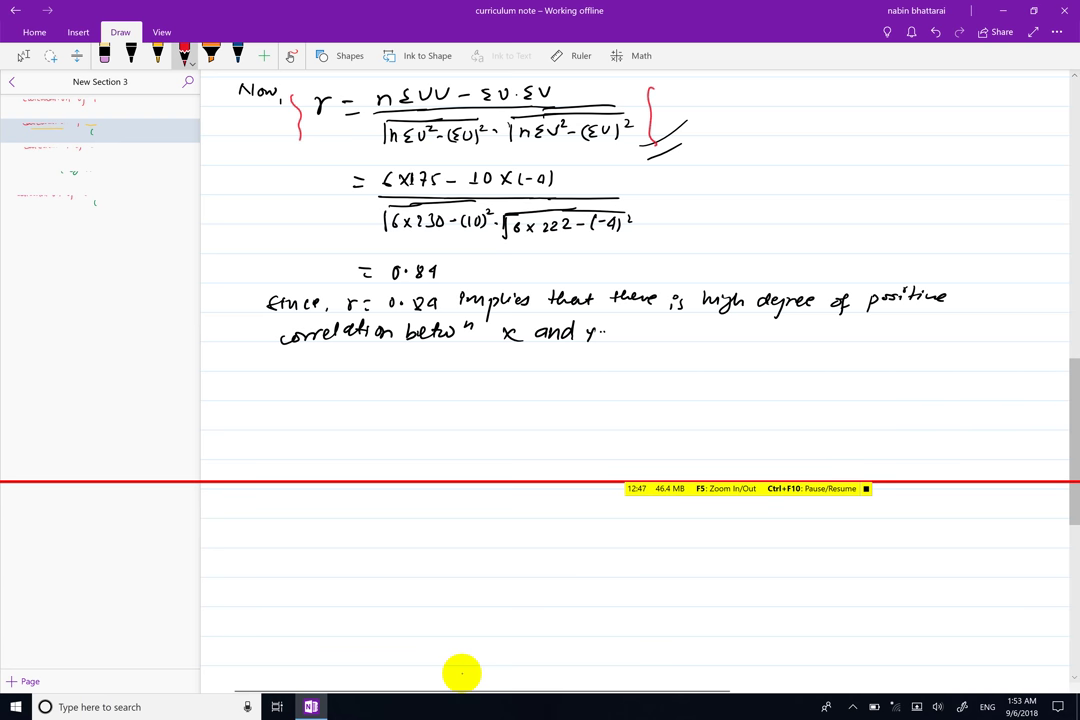
# - In red, underline U = X − A(25), circle the ordered series, and line the X and U columns
pyautogui.scroll(5, 462, 673)
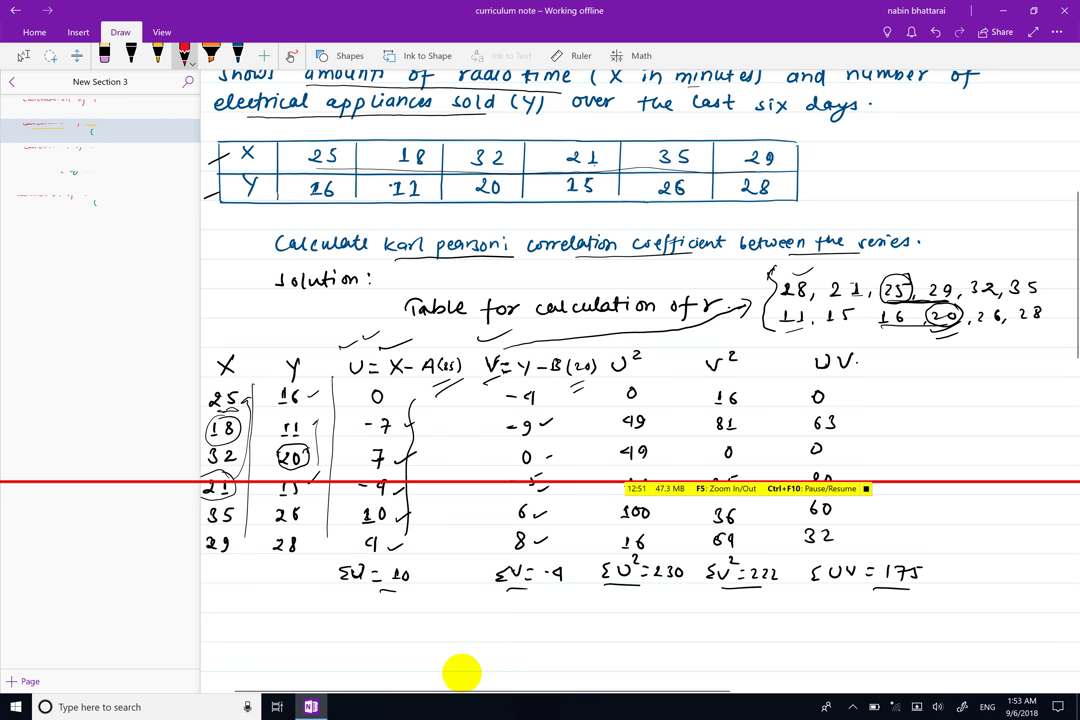
pyautogui.moveTo(222, 339); pyautogui.dragTo(280, 337)
pyautogui.moveTo(350, 379); pyautogui.dragTo(578, 375)
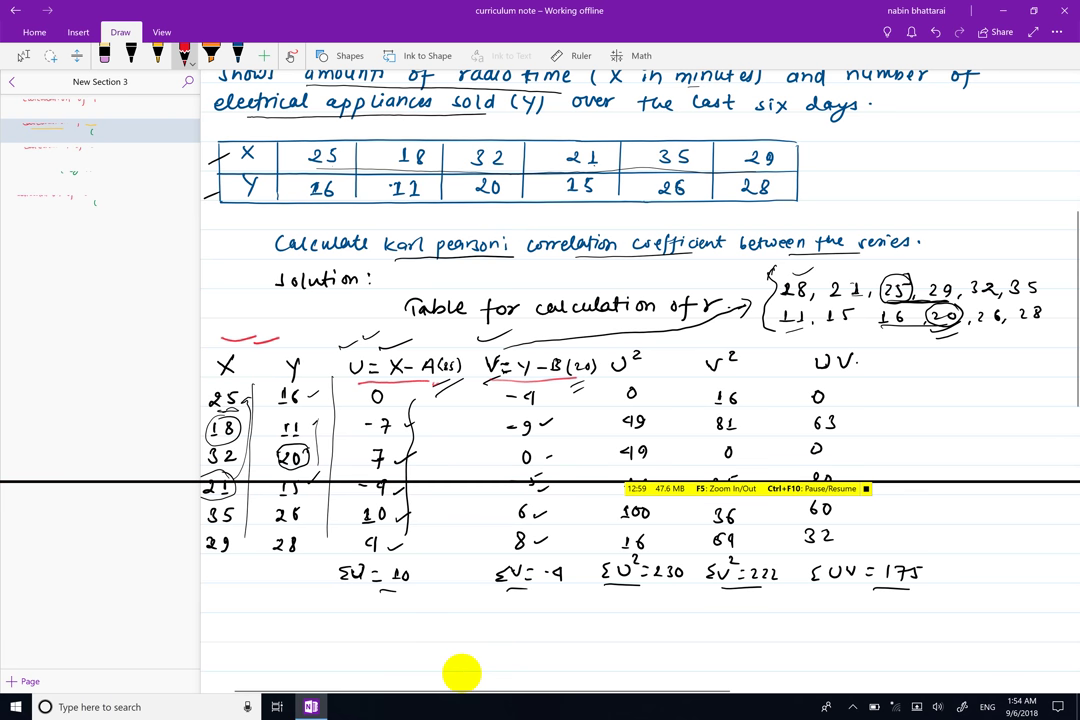
pyautogui.moveTo(771, 268)
pyautogui.mouseDown()
pyautogui.moveTo(1000, 333)
pyautogui.moveTo(770, 265)
pyautogui.mouseUp()
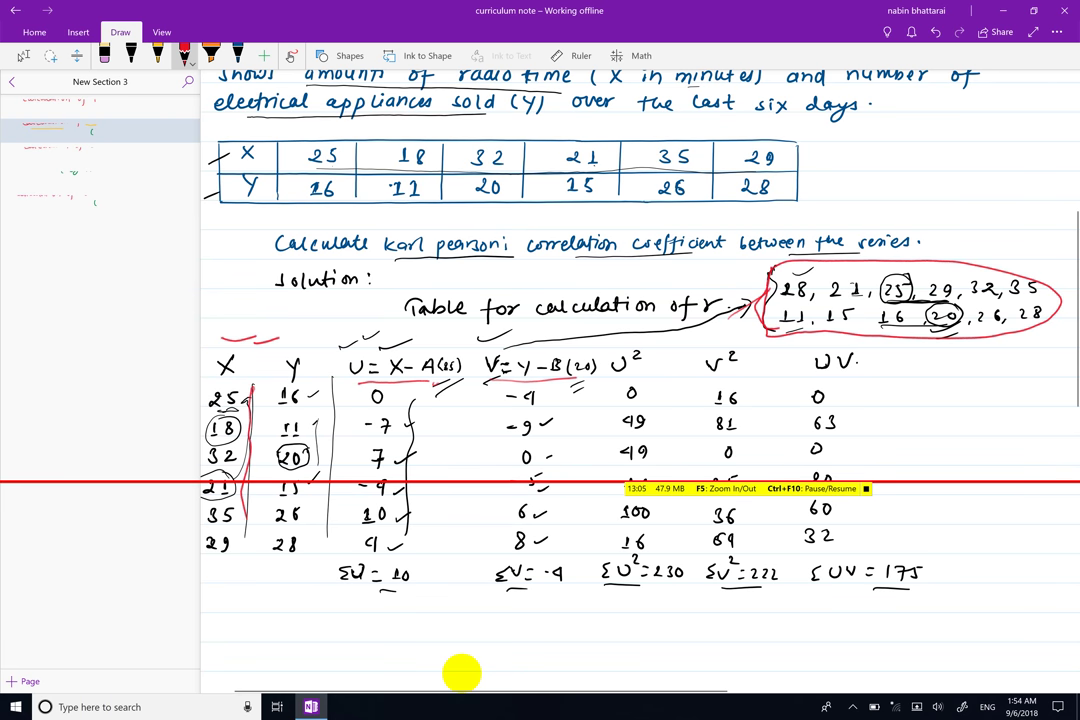
pyautogui.moveTo(253, 384); pyautogui.dragTo(251, 484)
pyautogui.moveTo(331, 378); pyautogui.dragTo(327, 550)
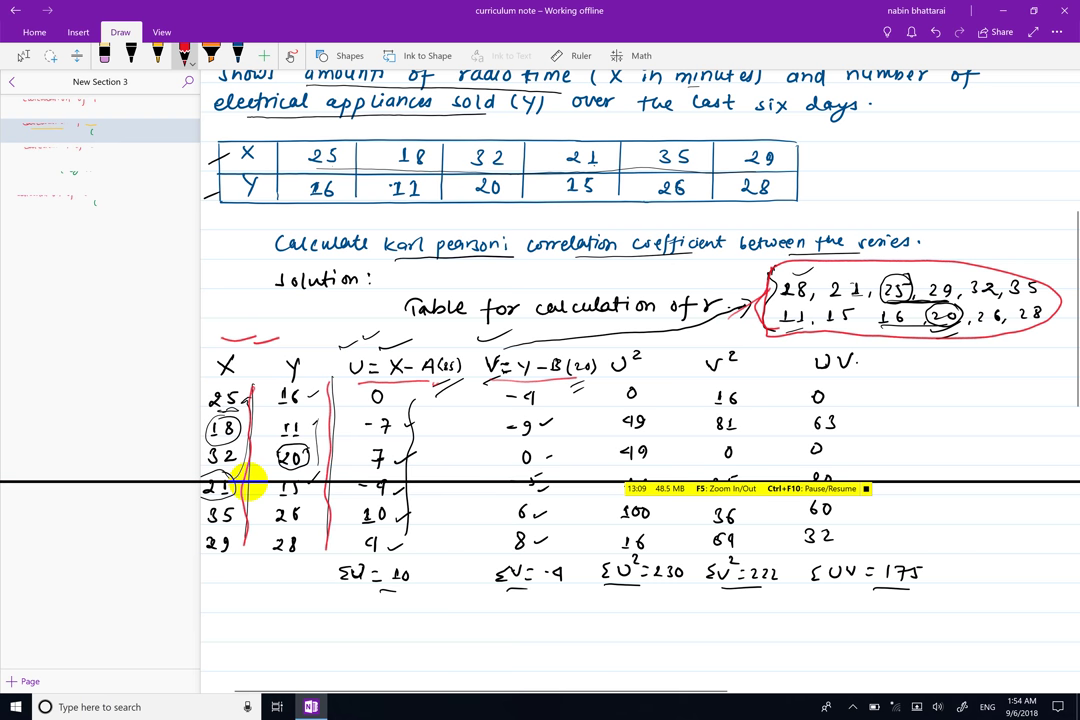
pyautogui.click(250, 484)
pyautogui.click(250, 484)
pyautogui.click(250, 484)
pyautogui.click(250, 484)
pyautogui.click(250, 484)
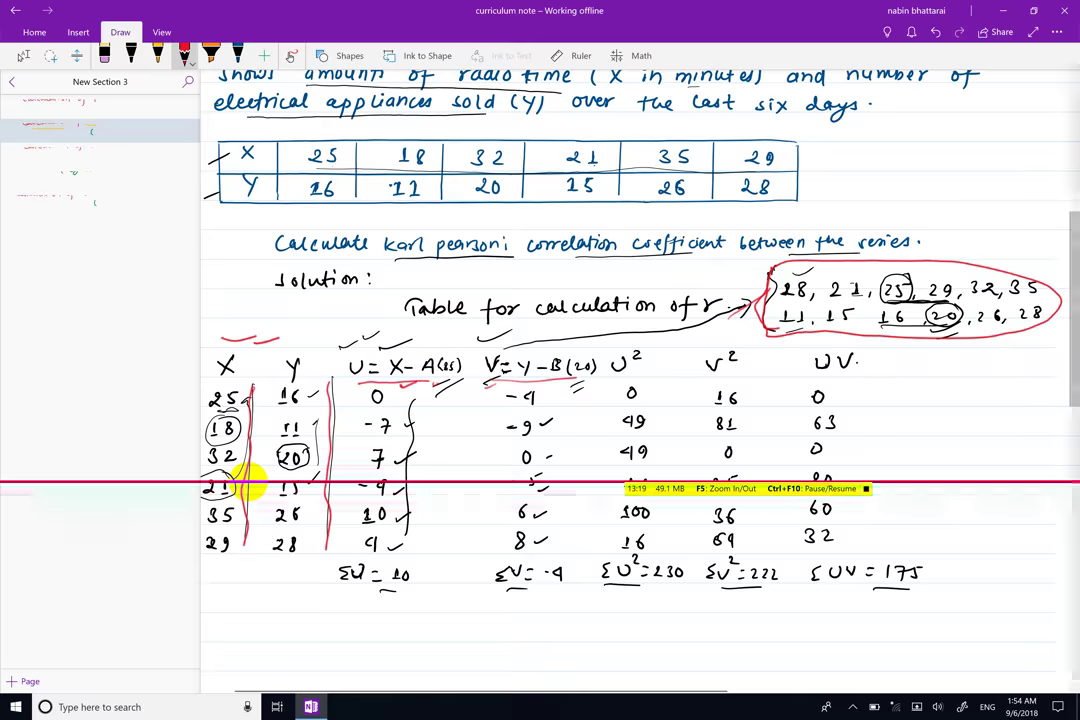
pyautogui.scroll(5, 245, 480)
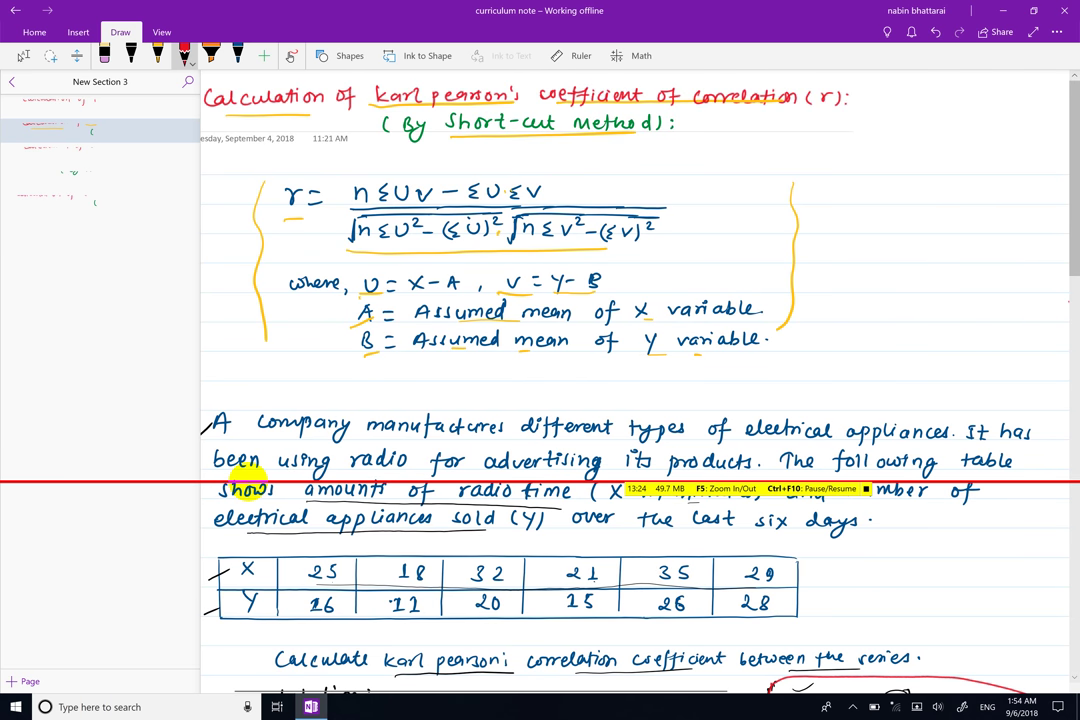
pyautogui.scroll(-8, 250, 468)
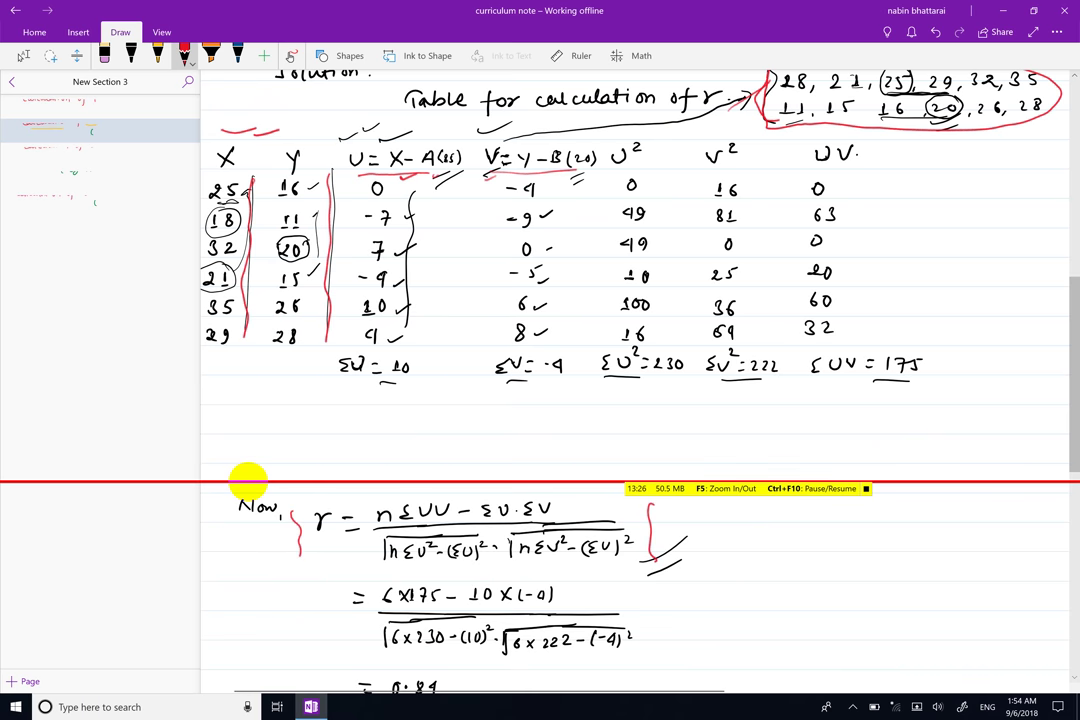